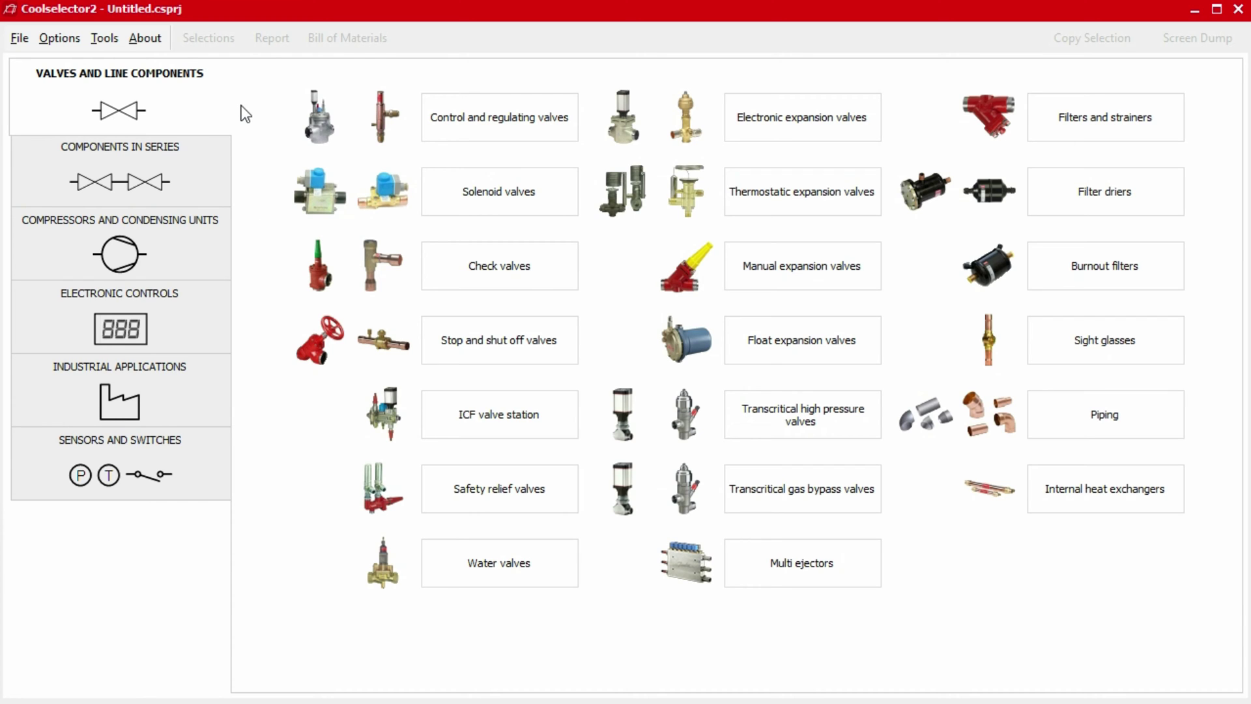
# Browse the catalogue pages (systems, compressors, controls, industrial, sensors) and return to valves and line components.
pyautogui.click(189, 173)
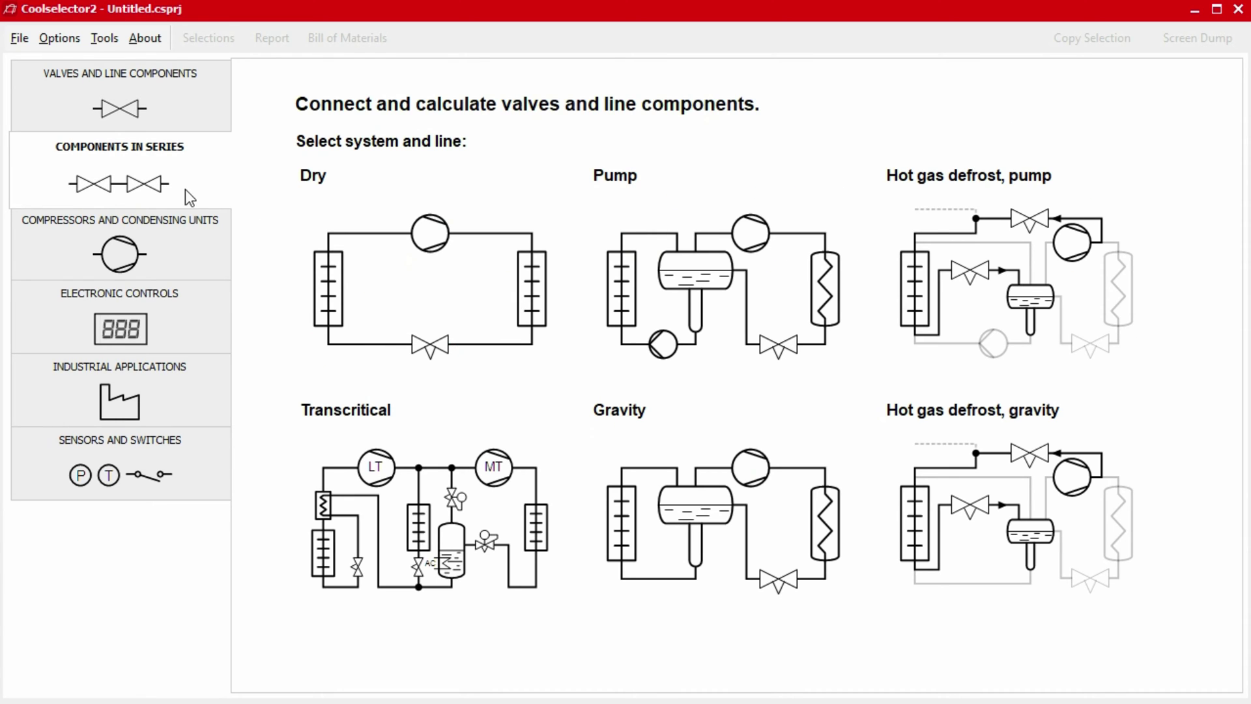
pyautogui.click(174, 262)
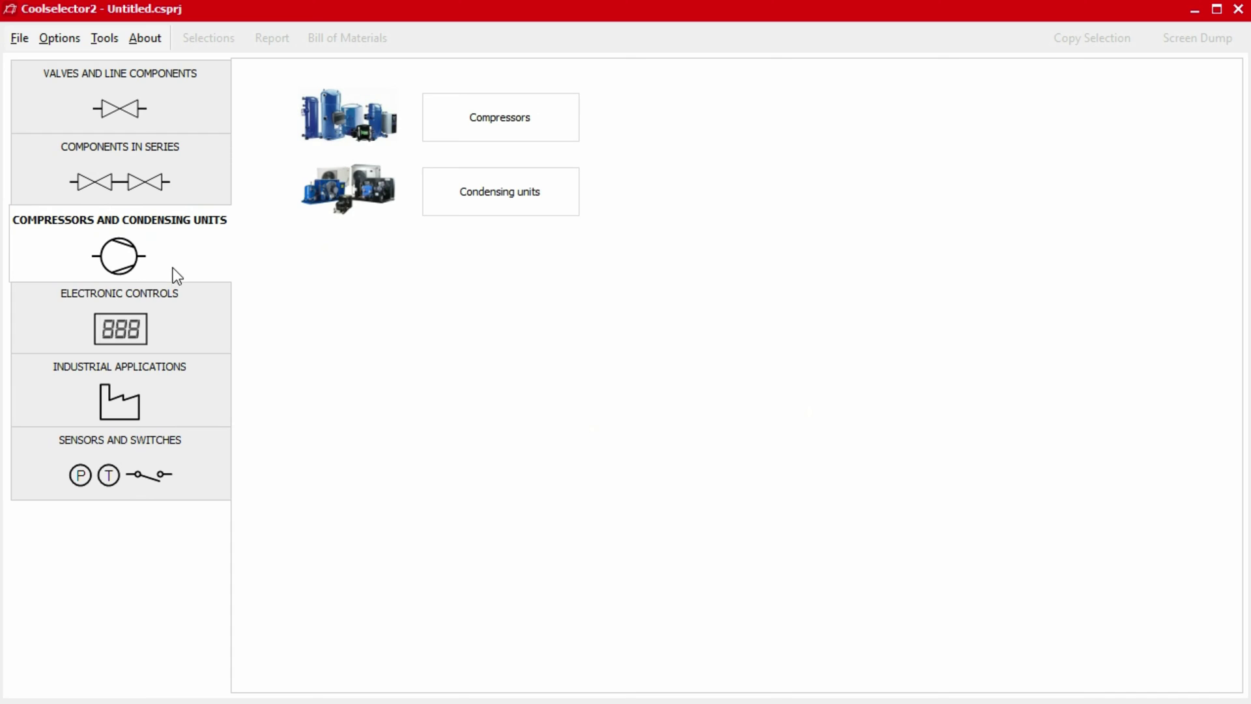
pyautogui.click(174, 328)
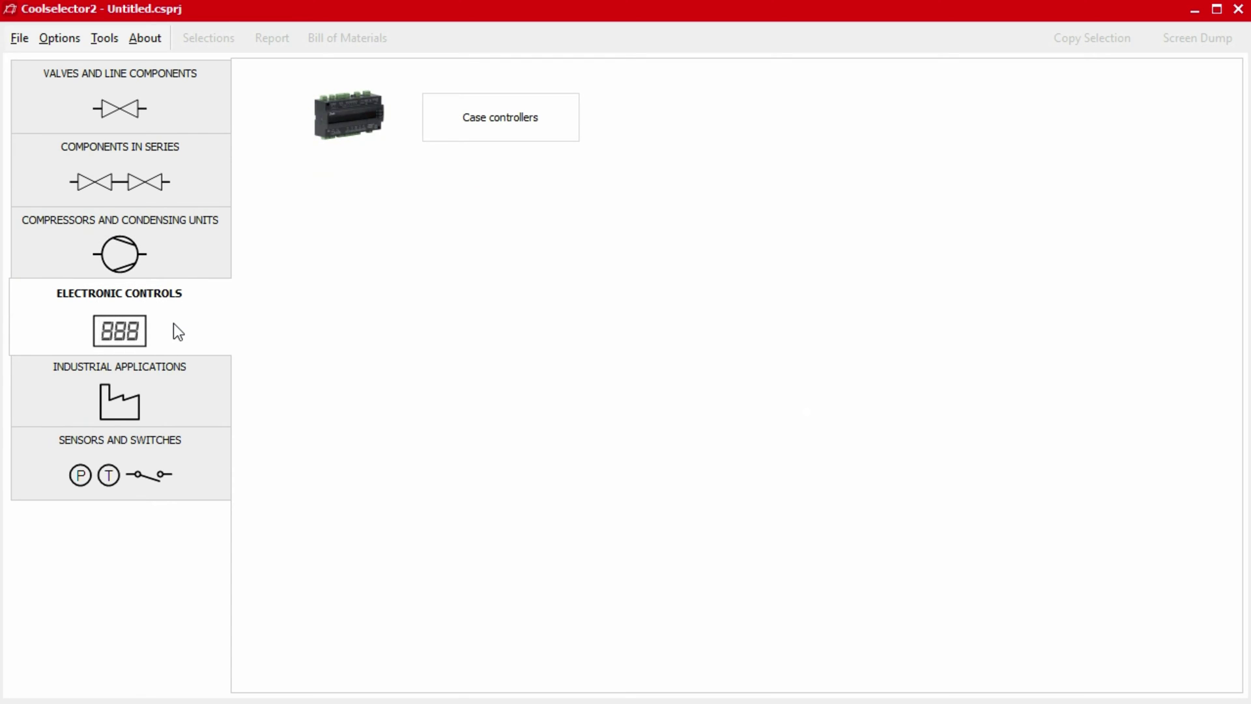
pyautogui.click(171, 396)
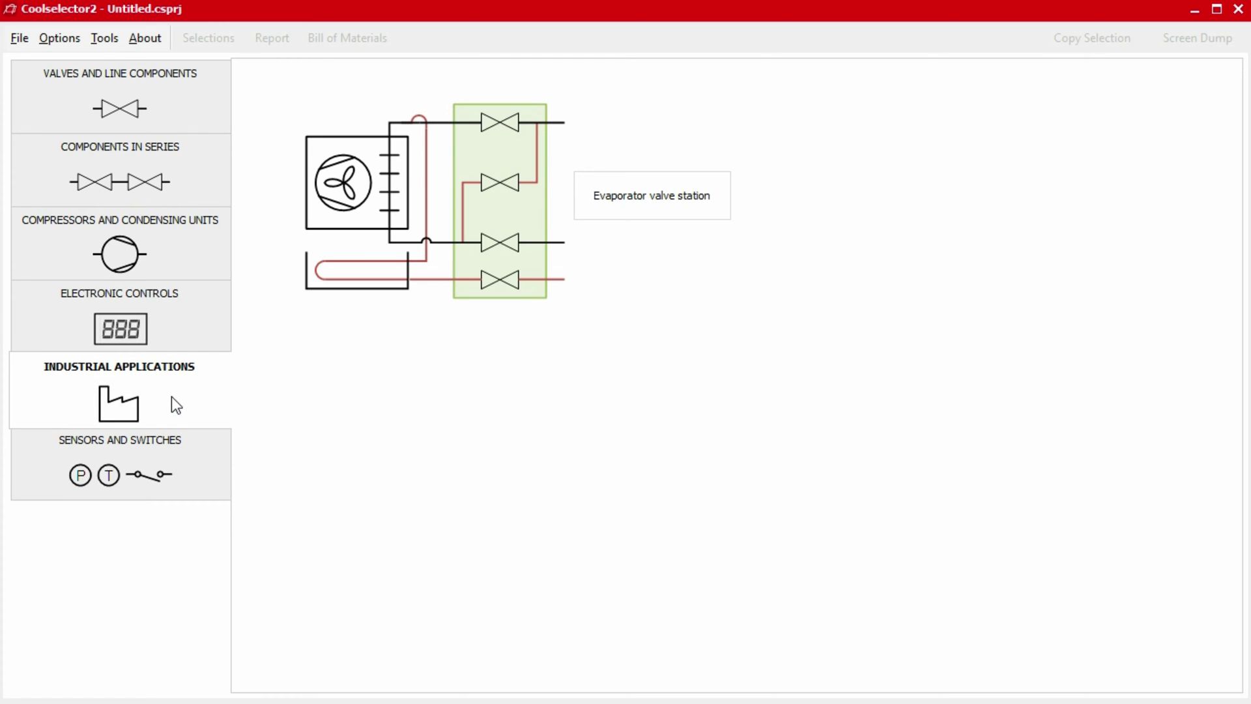
pyautogui.click(175, 471)
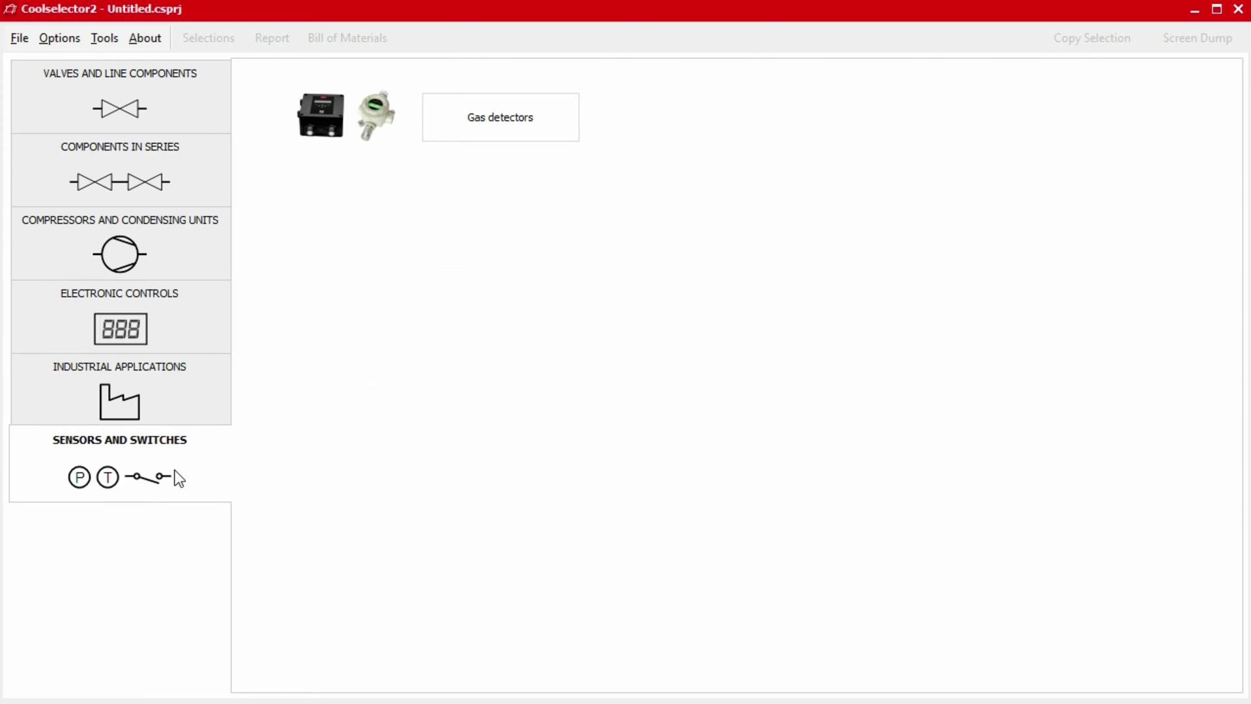
pyautogui.click(185, 105)
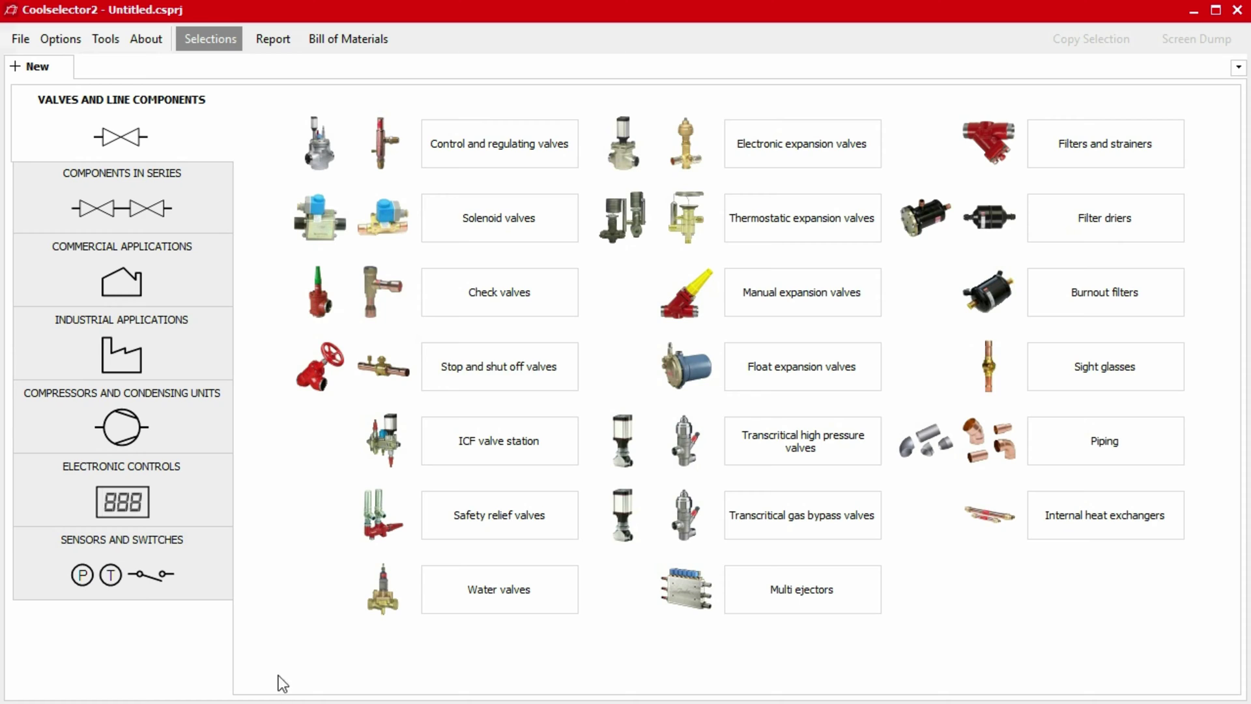
# Switch the unit system from SI to American via Options > Units.
pyautogui.click(50, 41)
pyautogui.moveTo(146, 84)
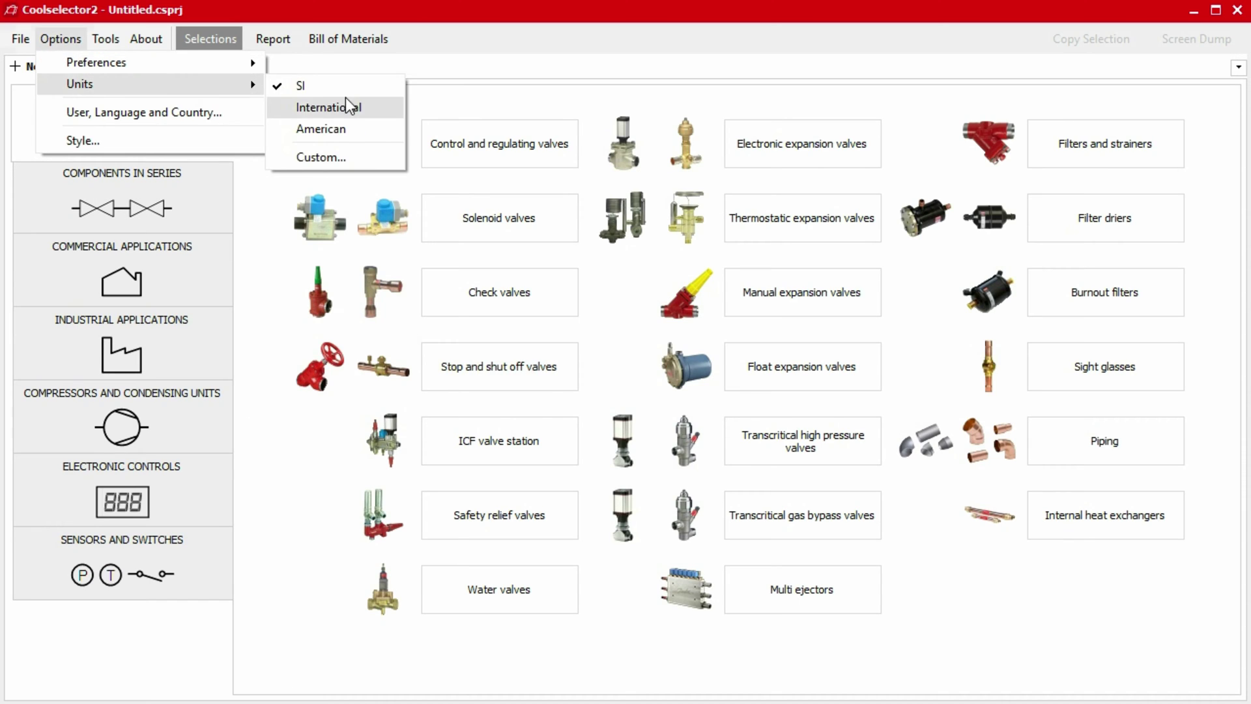
pyautogui.click(346, 127)
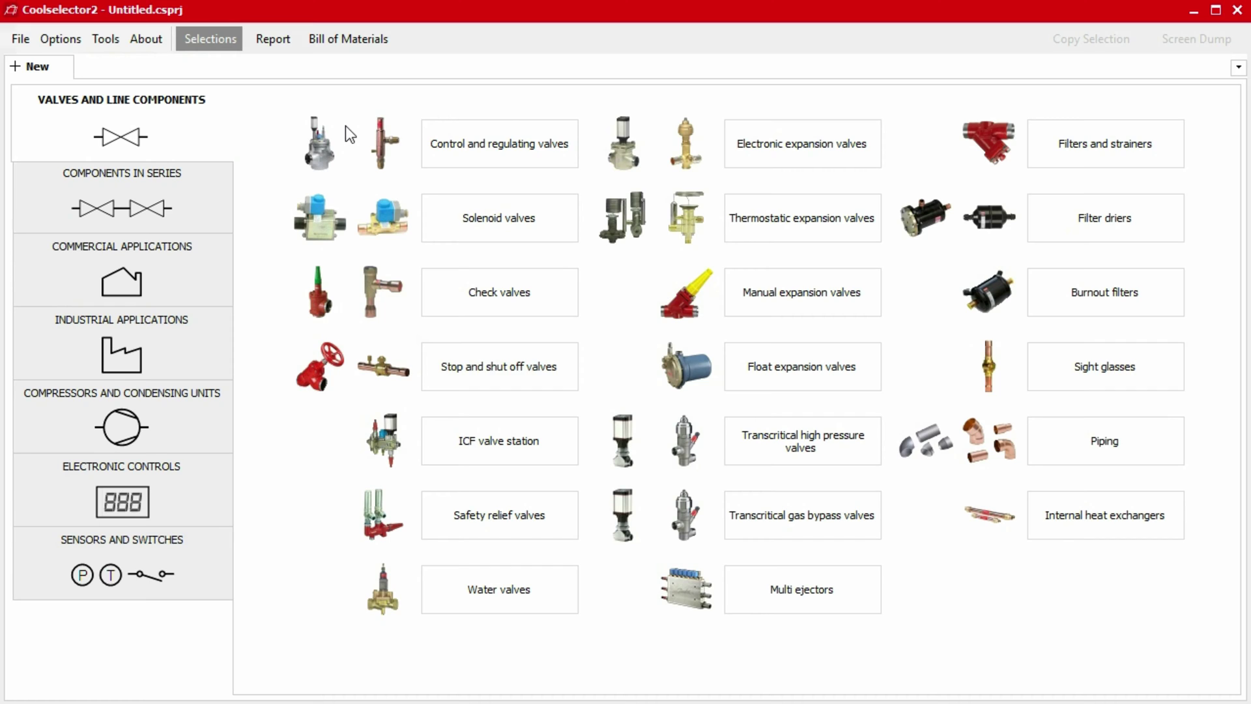
pyautogui.click(57, 42)
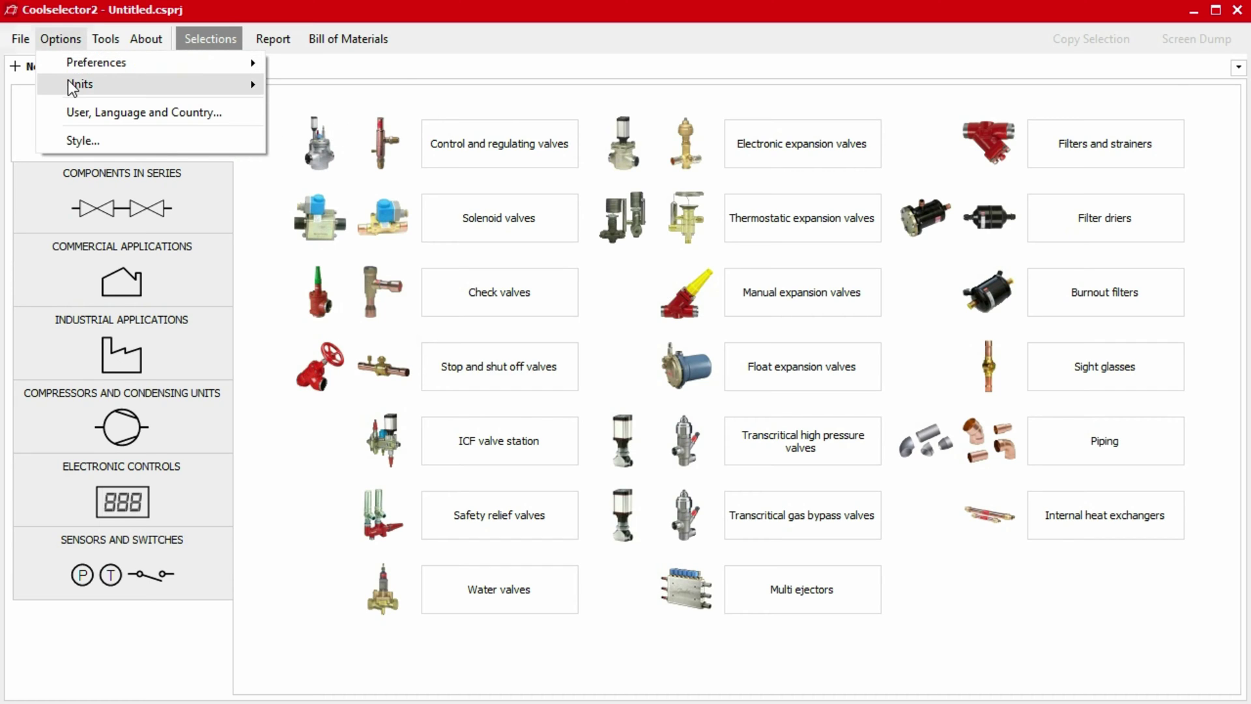
pyautogui.moveTo(81, 84)
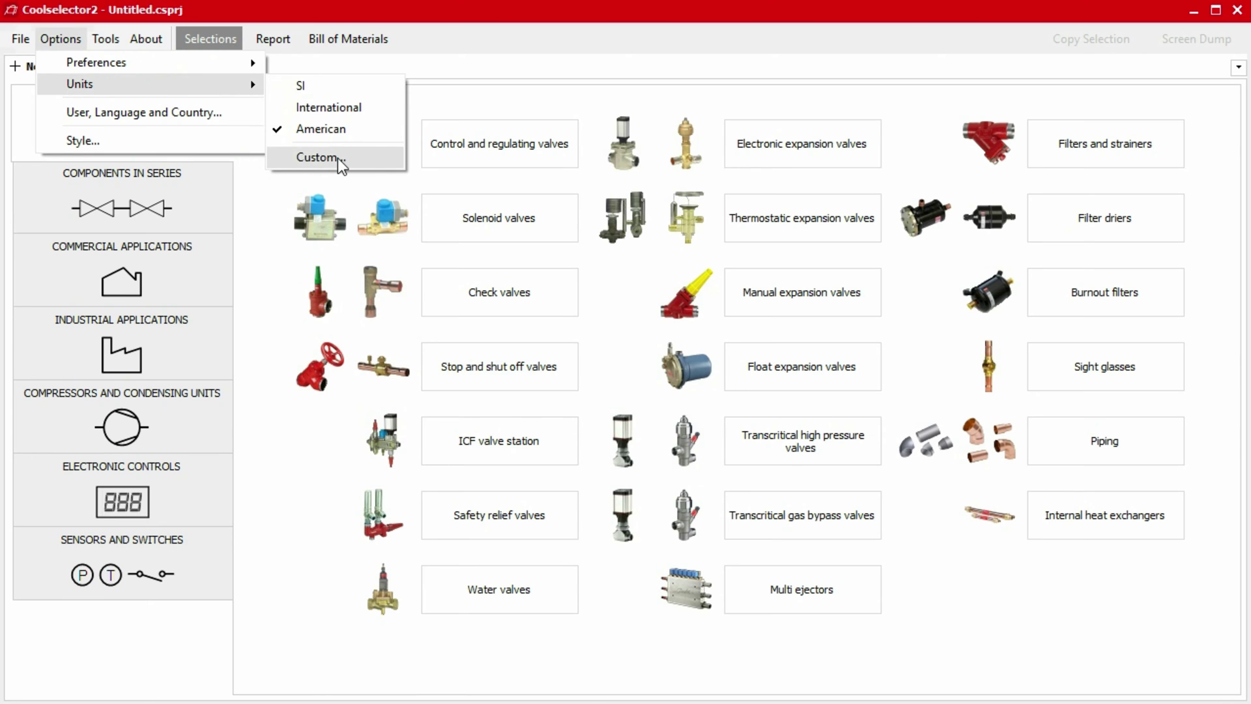
# Save a custom unit set 'Example unit set' based on American units with temperature in Kelvin.
pyautogui.click(337, 157)
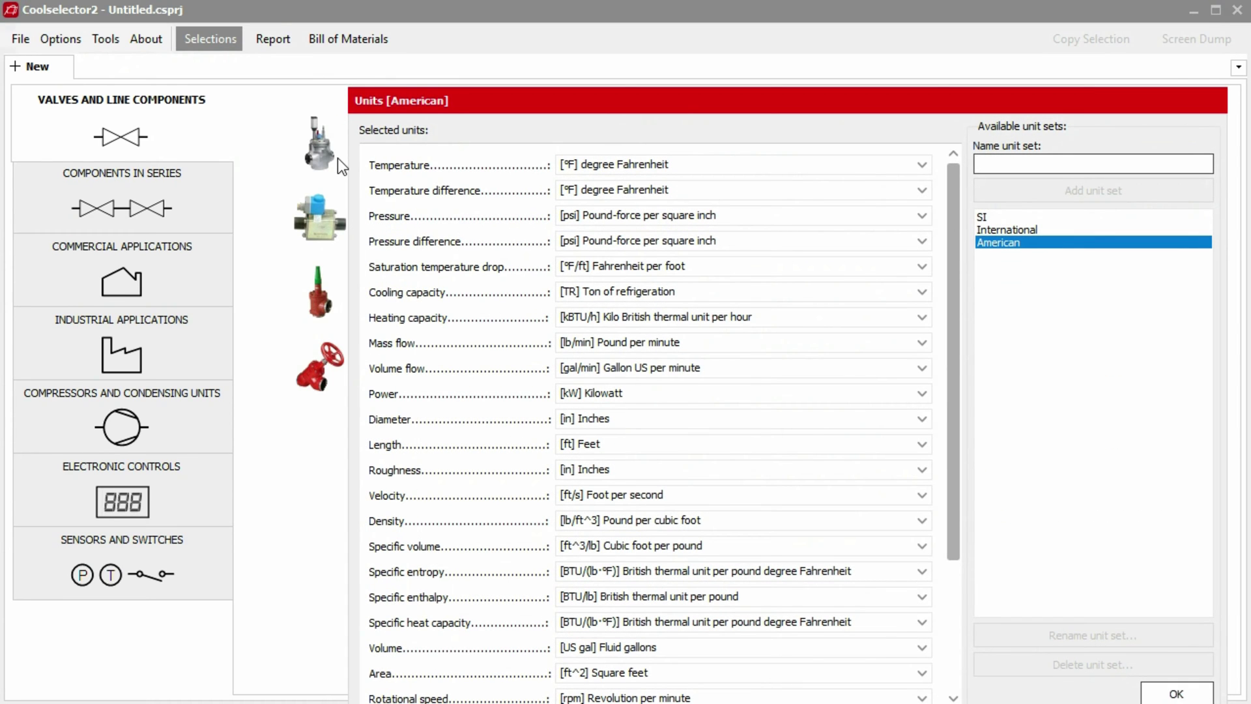
pyautogui.click(832, 166)
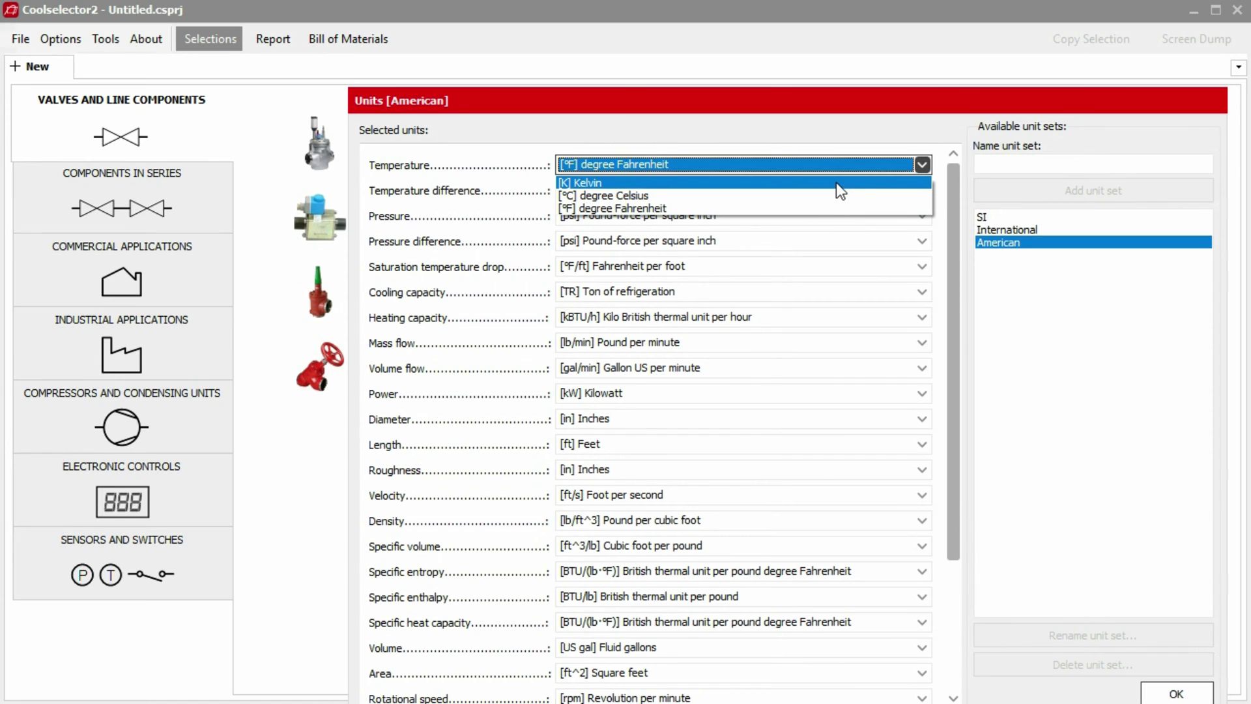
pyautogui.click(836, 183)
pyautogui.click(1016, 167)
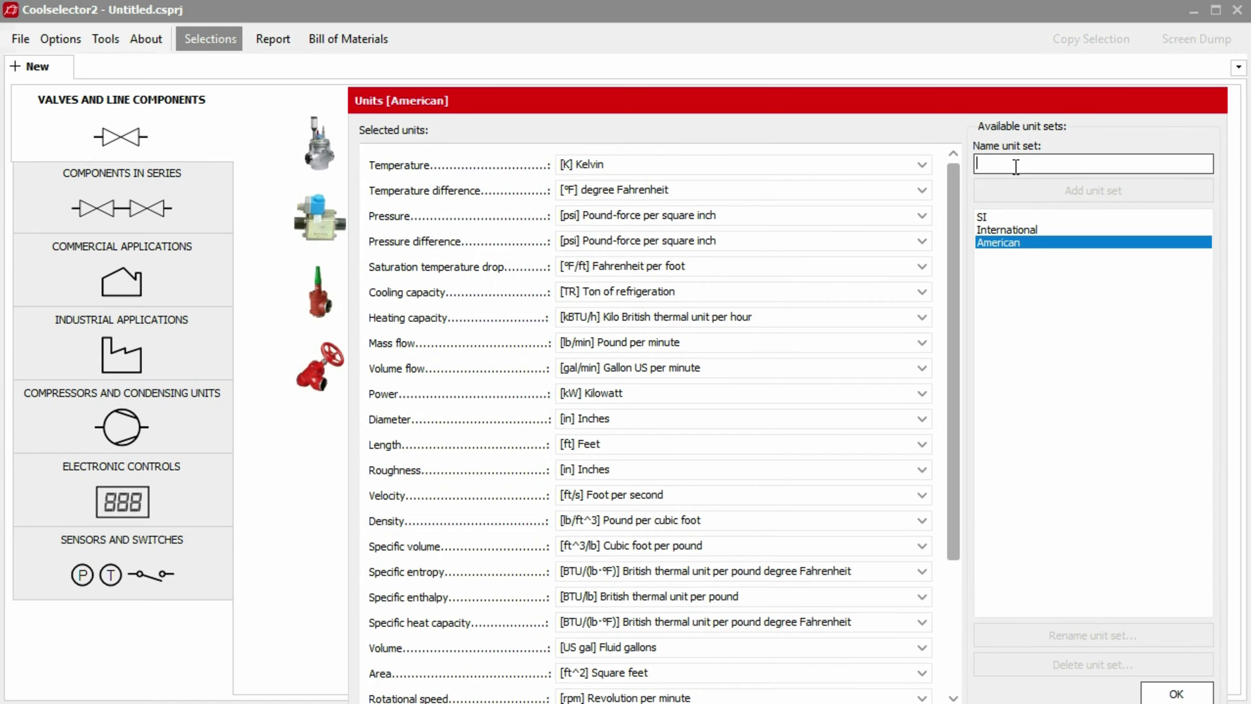
pyautogui.write('Example unit set')
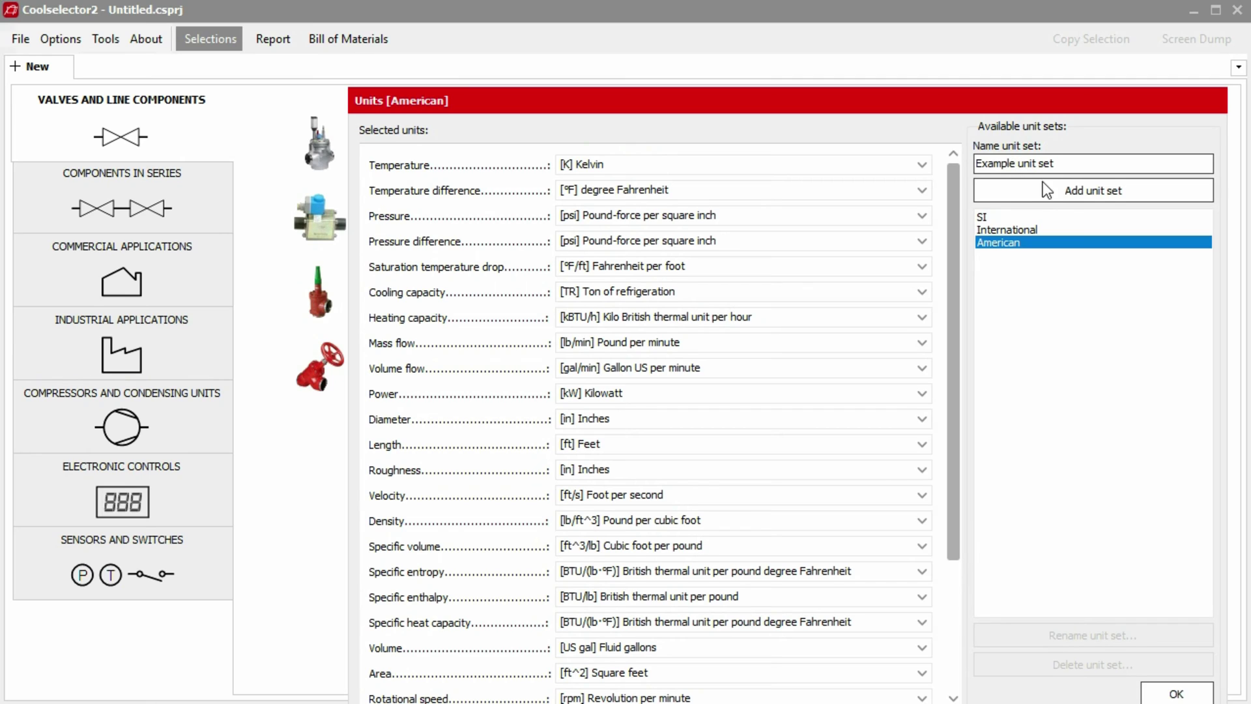
pyautogui.click(1053, 187)
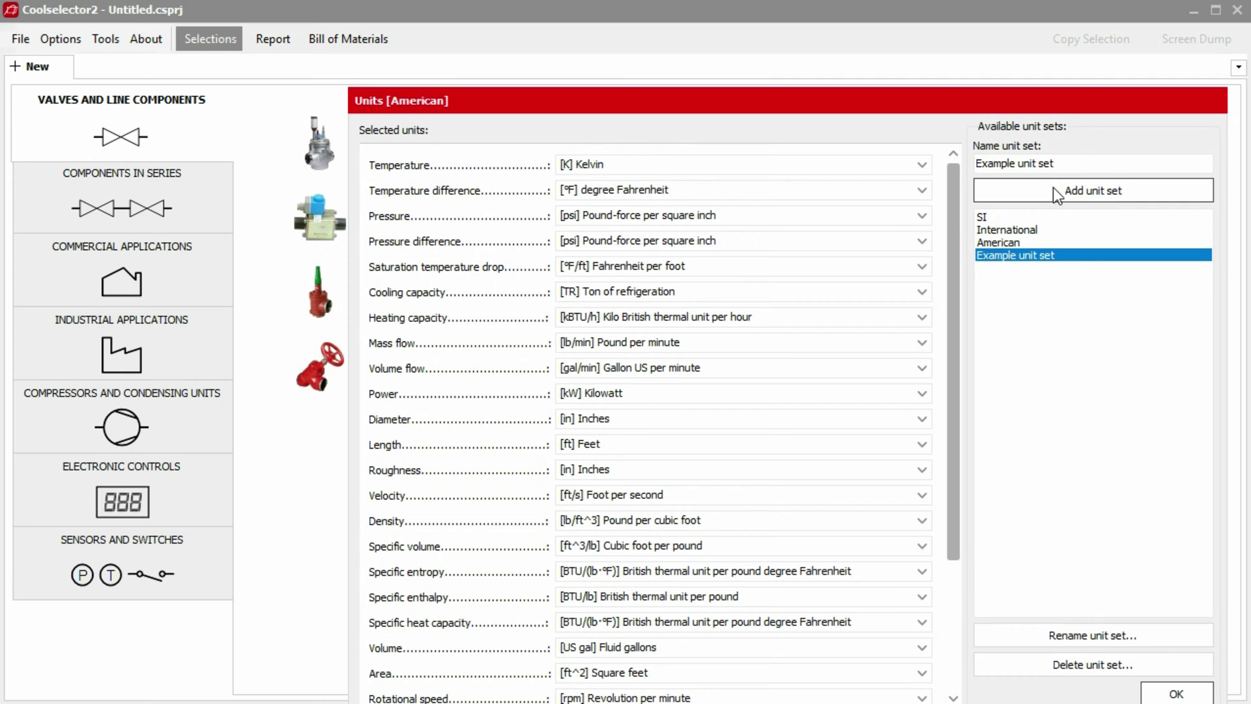
pyautogui.click(1171, 694)
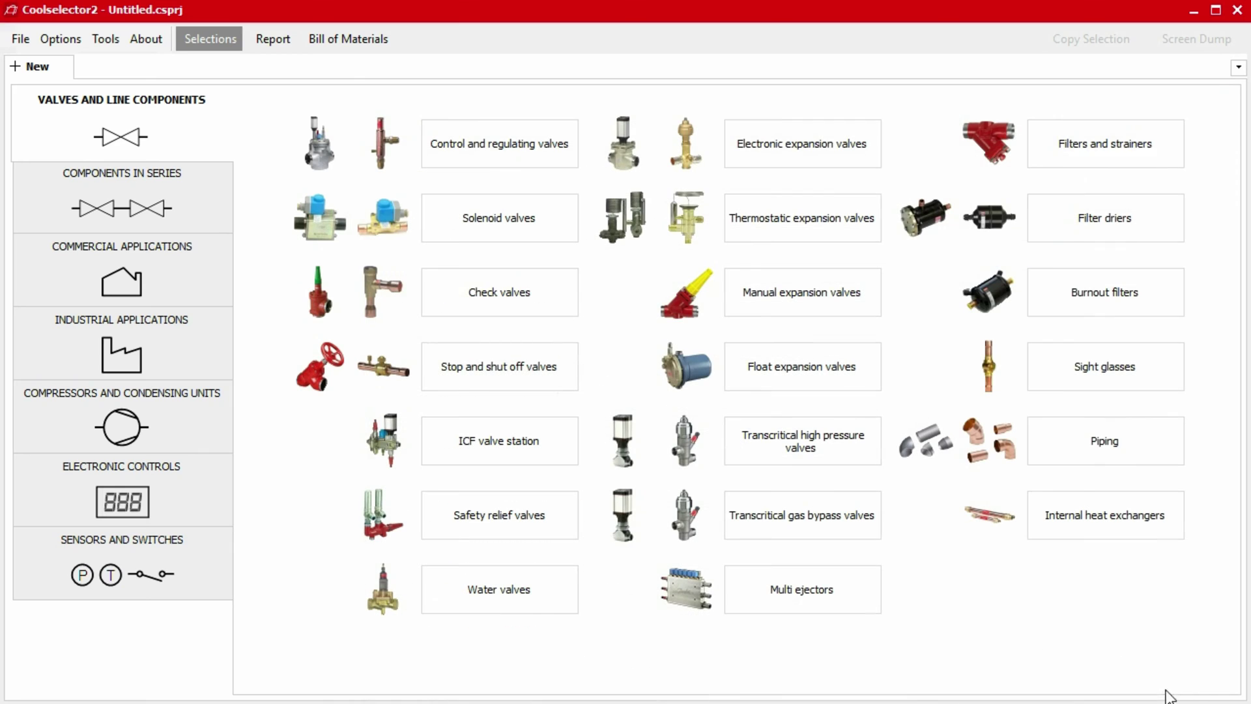
pyautogui.click(60, 39)
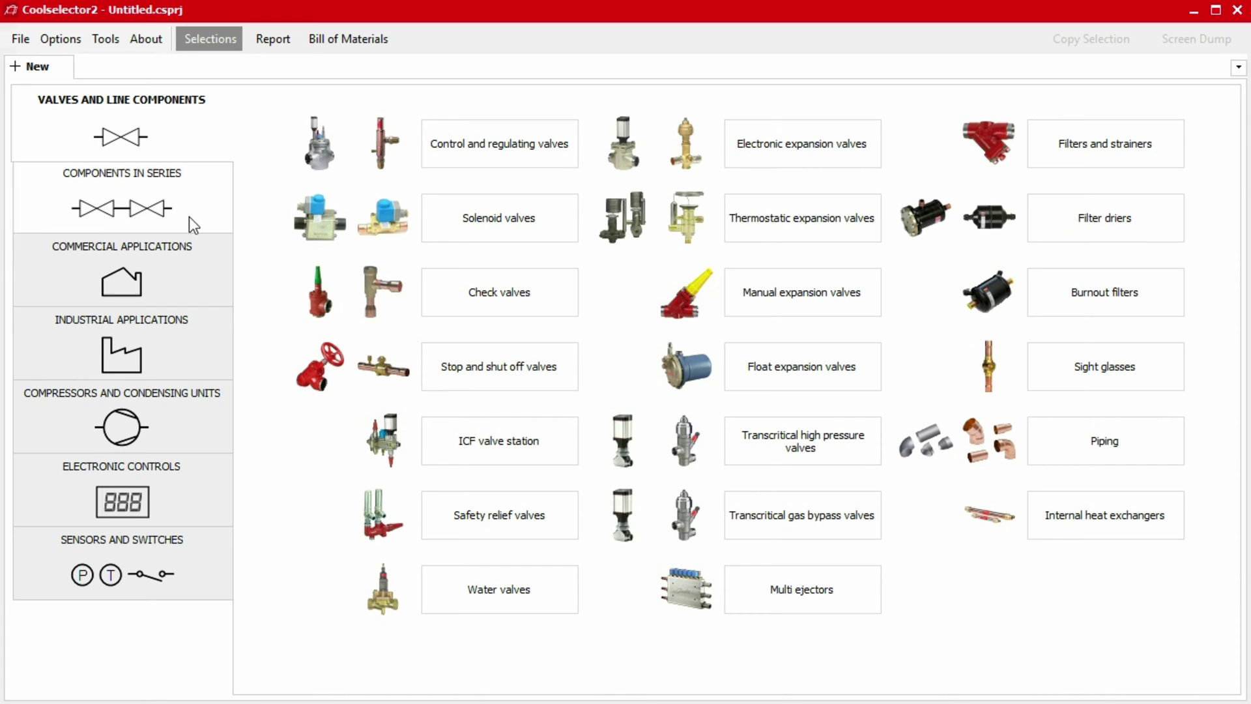
pyautogui.click(106, 41)
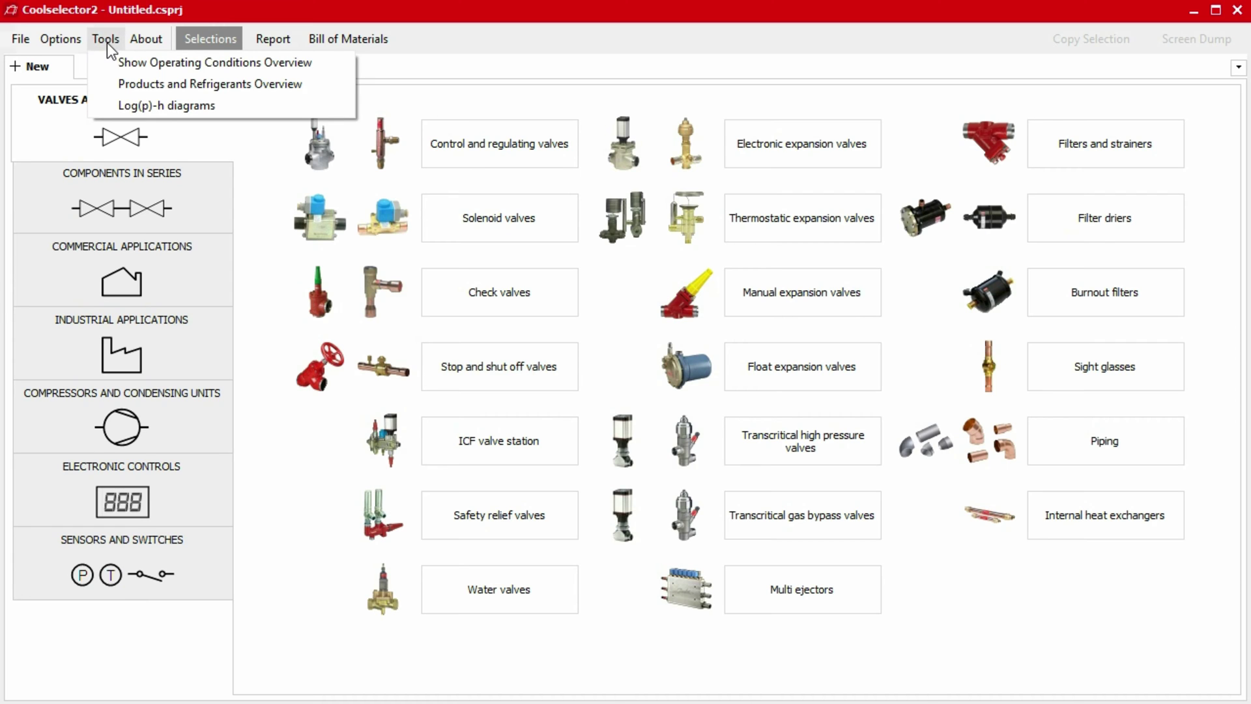
pyautogui.click(109, 105)
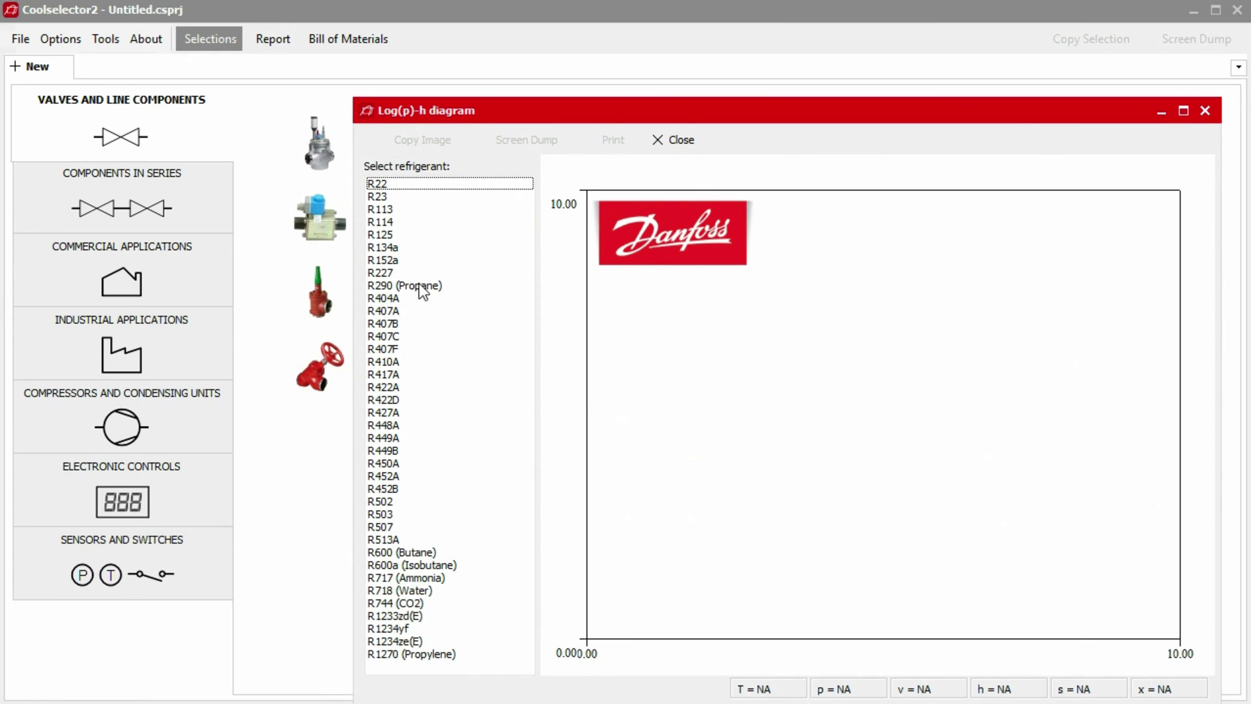
pyautogui.click(416, 303)
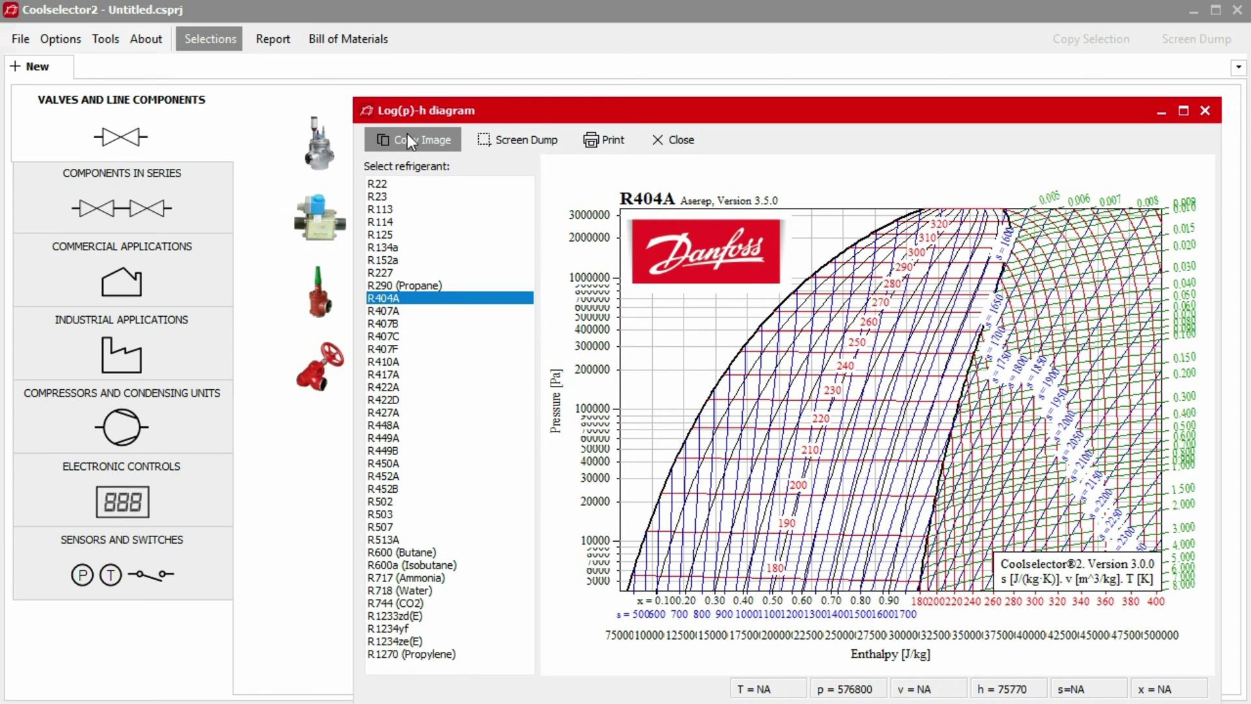
pyautogui.click(664, 137)
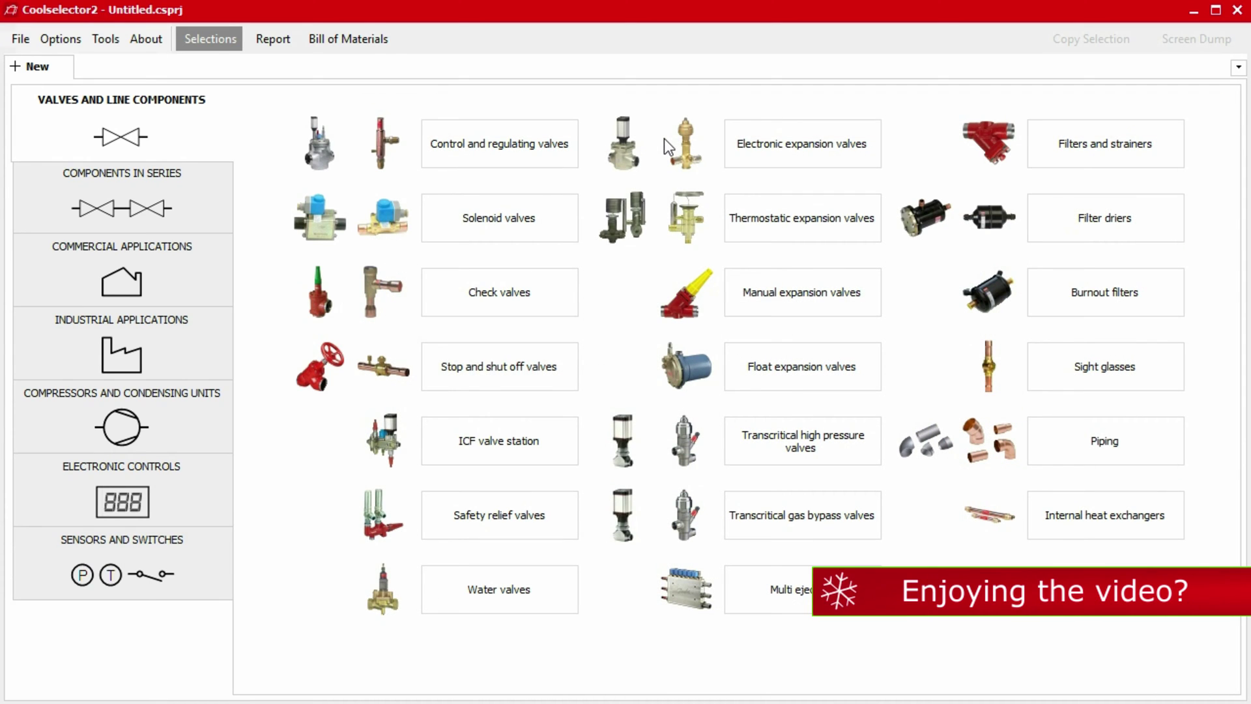
# Start a new compressor selection with R404A as the refrigerant.
pyautogui.click(181, 412)
pyautogui.click(484, 142)
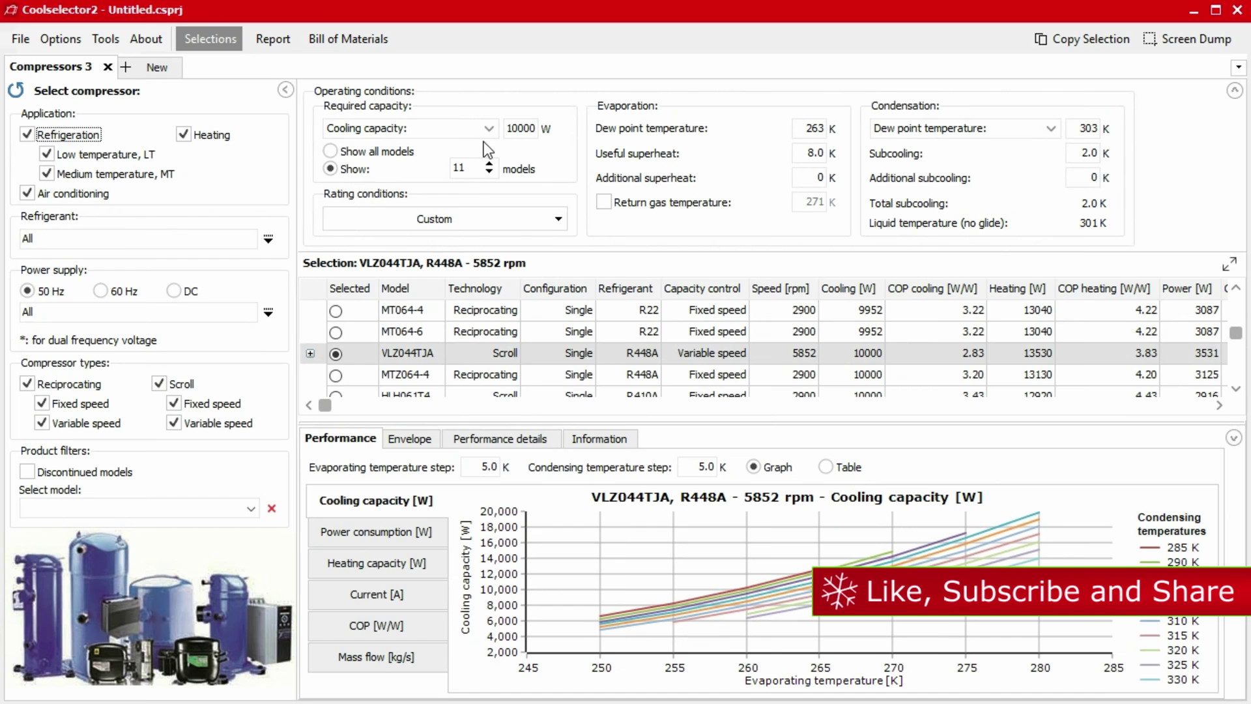
pyautogui.click(269, 241)
pyautogui.click(29, 320)
# Set the power supply to 380–400 V 3 ph and show the enlarged performance-details cycle table.
pyautogui.click(237, 504)
pyautogui.click(269, 314)
pyautogui.click(30, 426)
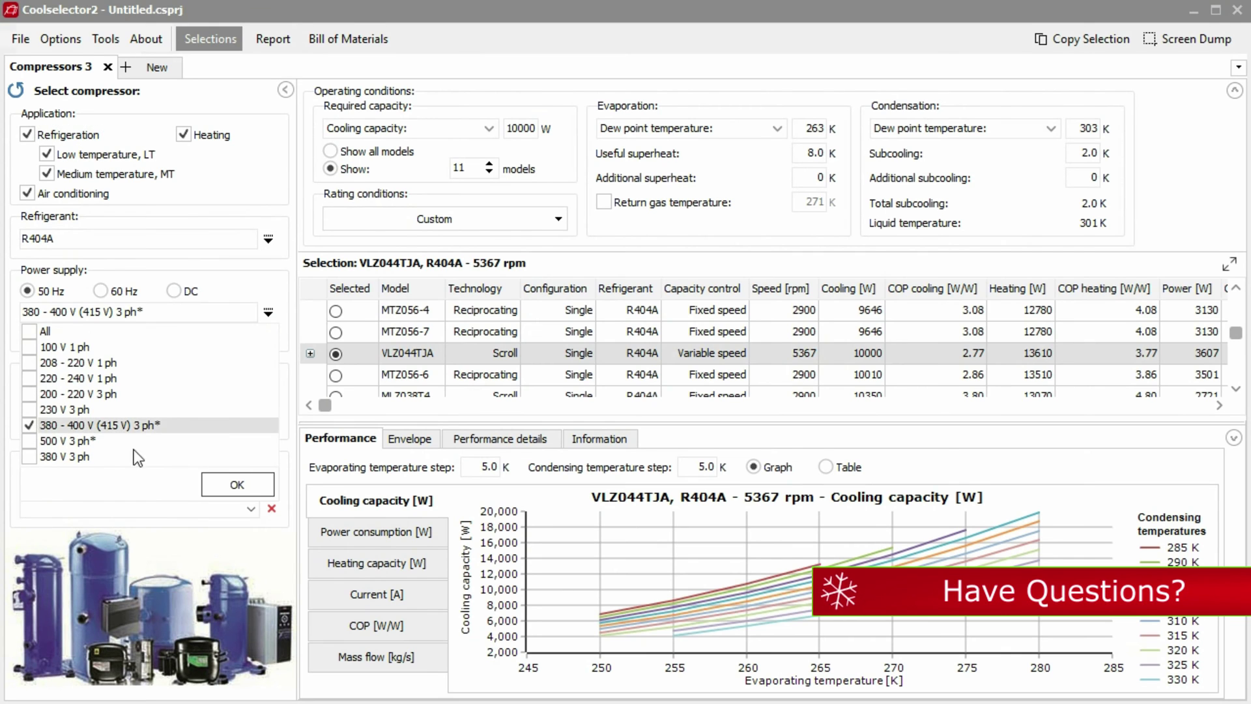
pyautogui.click(238, 480)
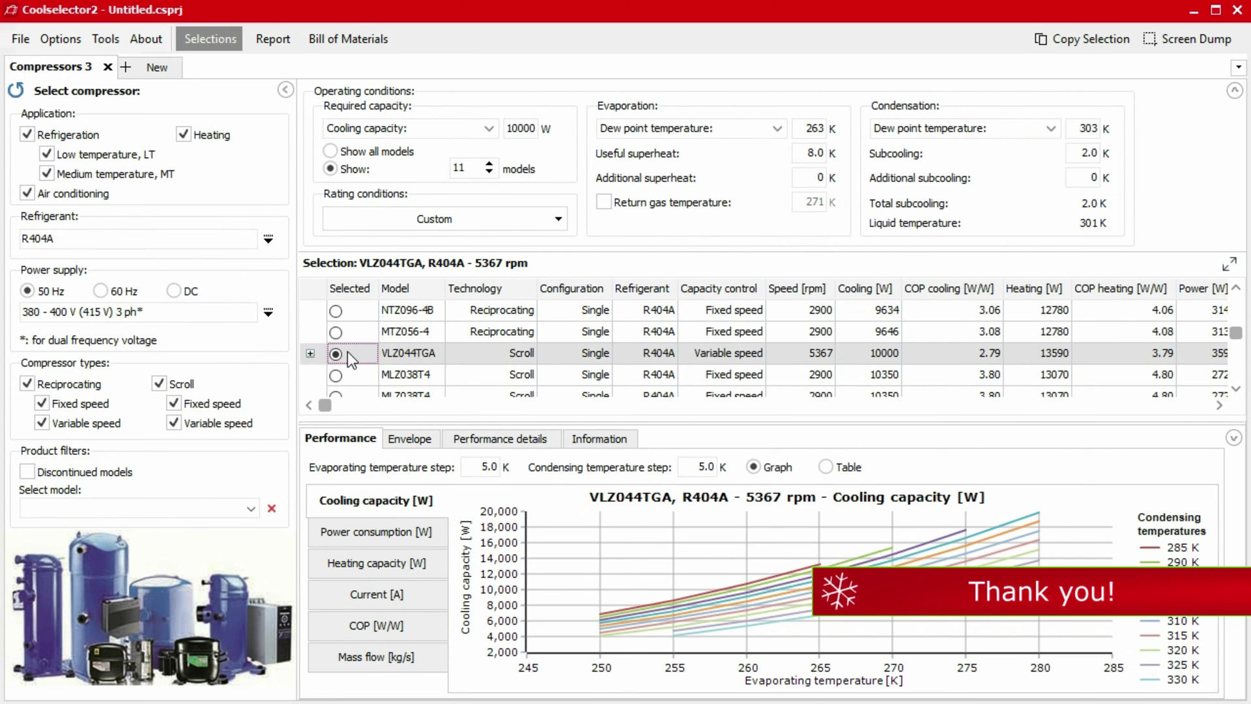
pyautogui.click(498, 441)
pyautogui.moveTo(505, 422); pyautogui.dragTo(514, 364)
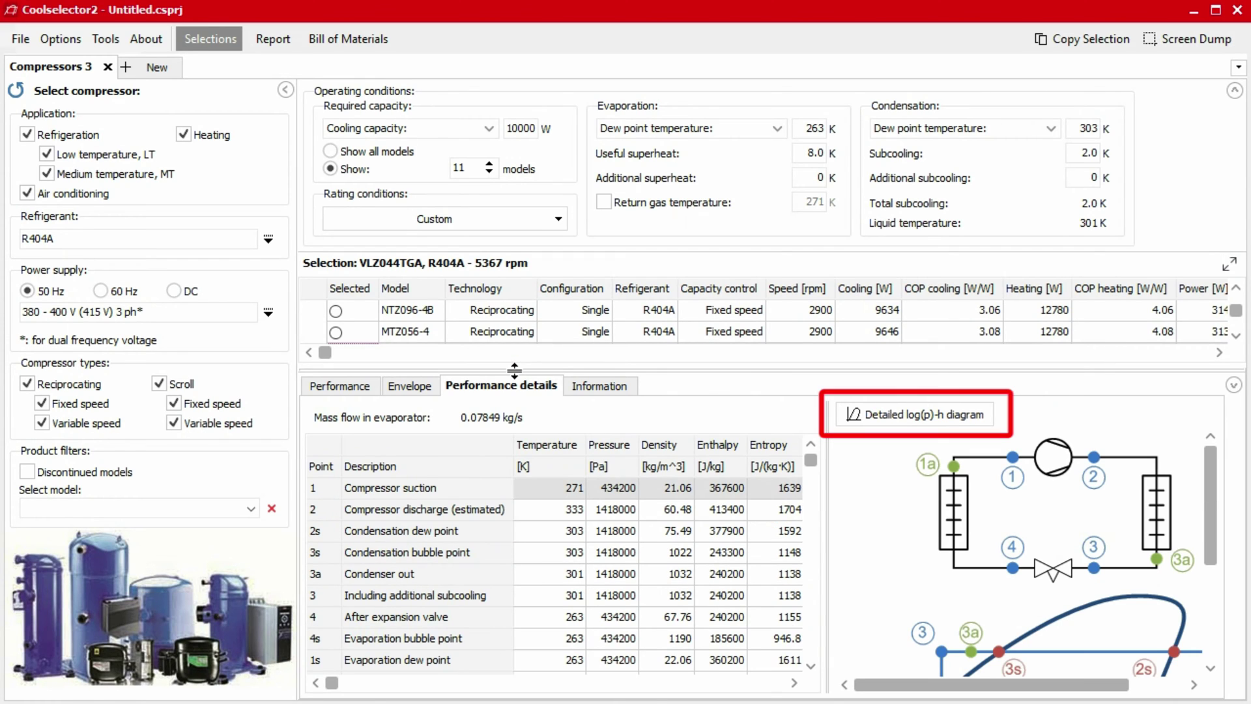
pyautogui.moveTo(1213, 470)
pyautogui.mouseDown()
pyautogui.moveTo(1225, 619)
pyautogui.moveTo(1204, 479)
pyautogui.mouseUp()
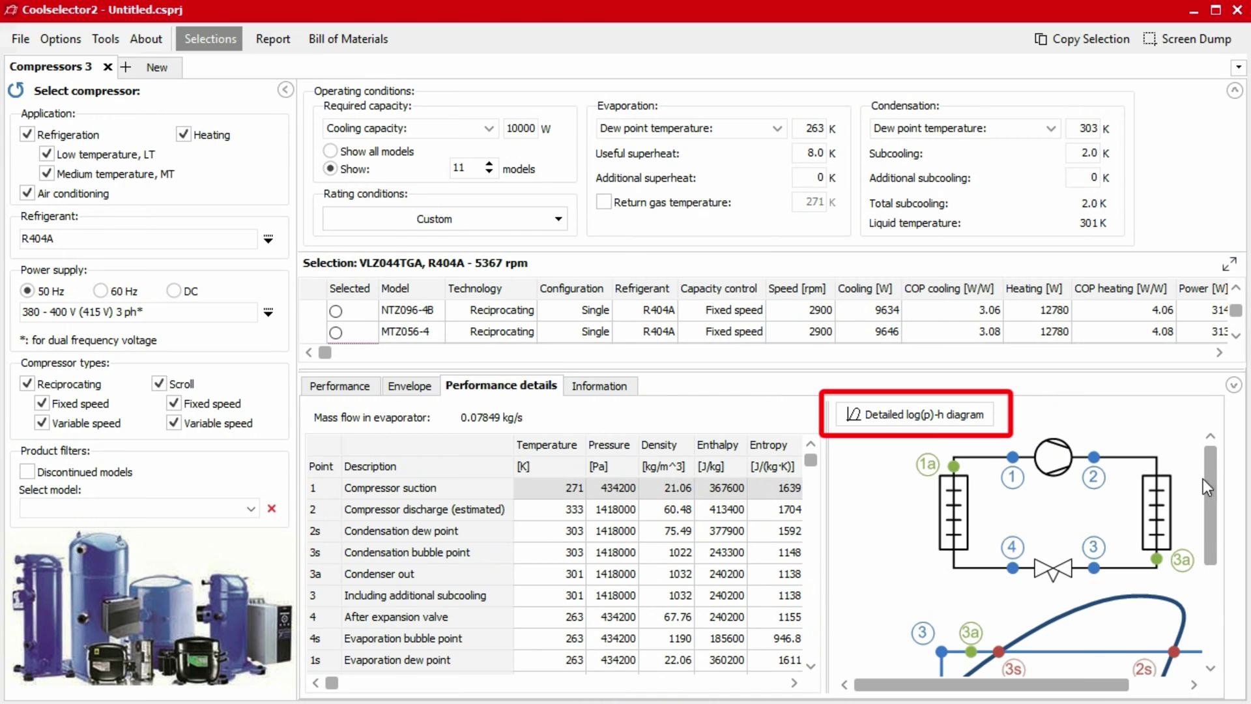
# Show the detailed log(p)-h diagram for VLZ044TGA and move it clear of the conditions and results.
pyautogui.click(907, 421)
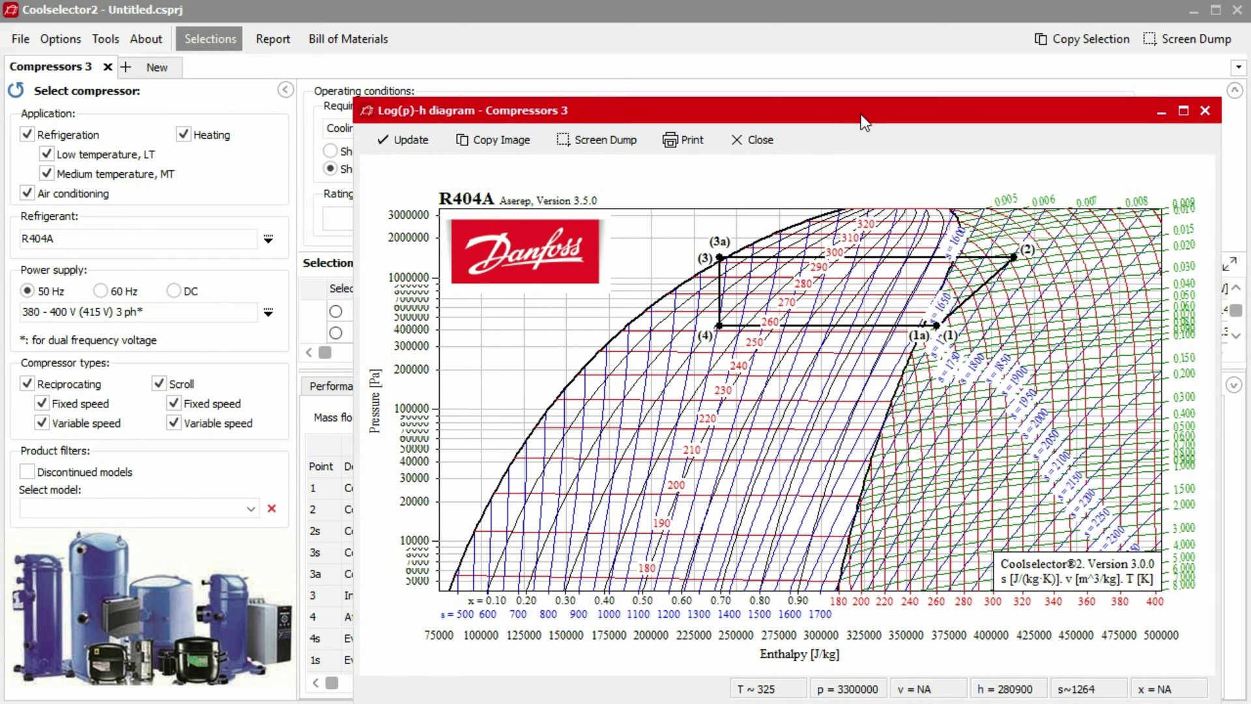
pyautogui.moveTo(865, 113); pyautogui.dragTo(431, 134)
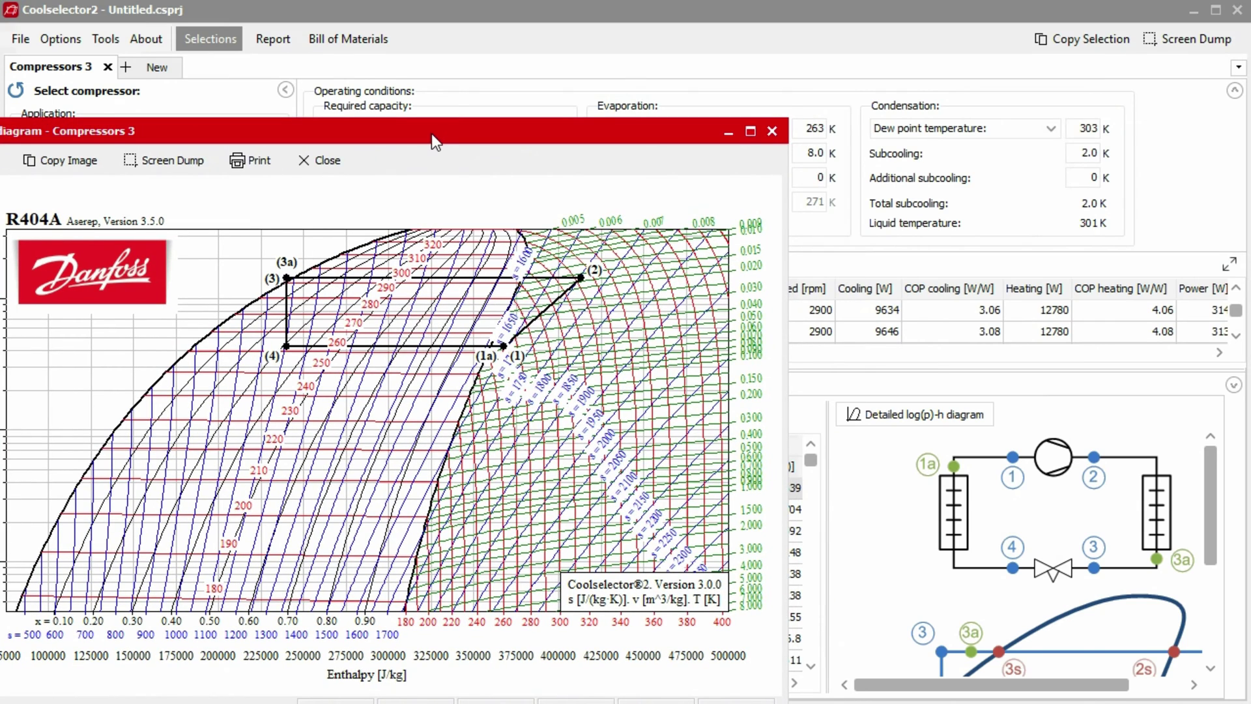
pyautogui.moveTo(430, 133)
pyautogui.mouseDown()
pyautogui.moveTo(750, 675)
pyautogui.moveTo(724, 63)
pyautogui.mouseUp()
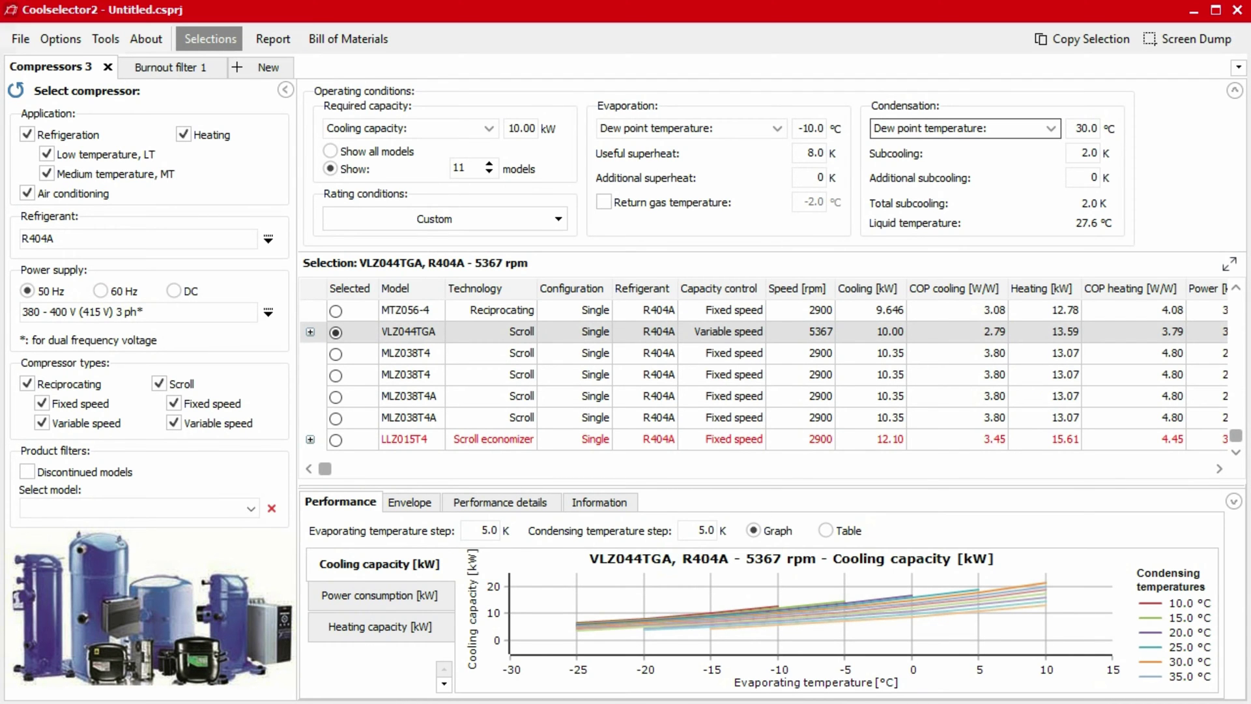
# Show the Operating Conditions Overview from Tools and move it away from the inputs.
pyautogui.click(106, 43)
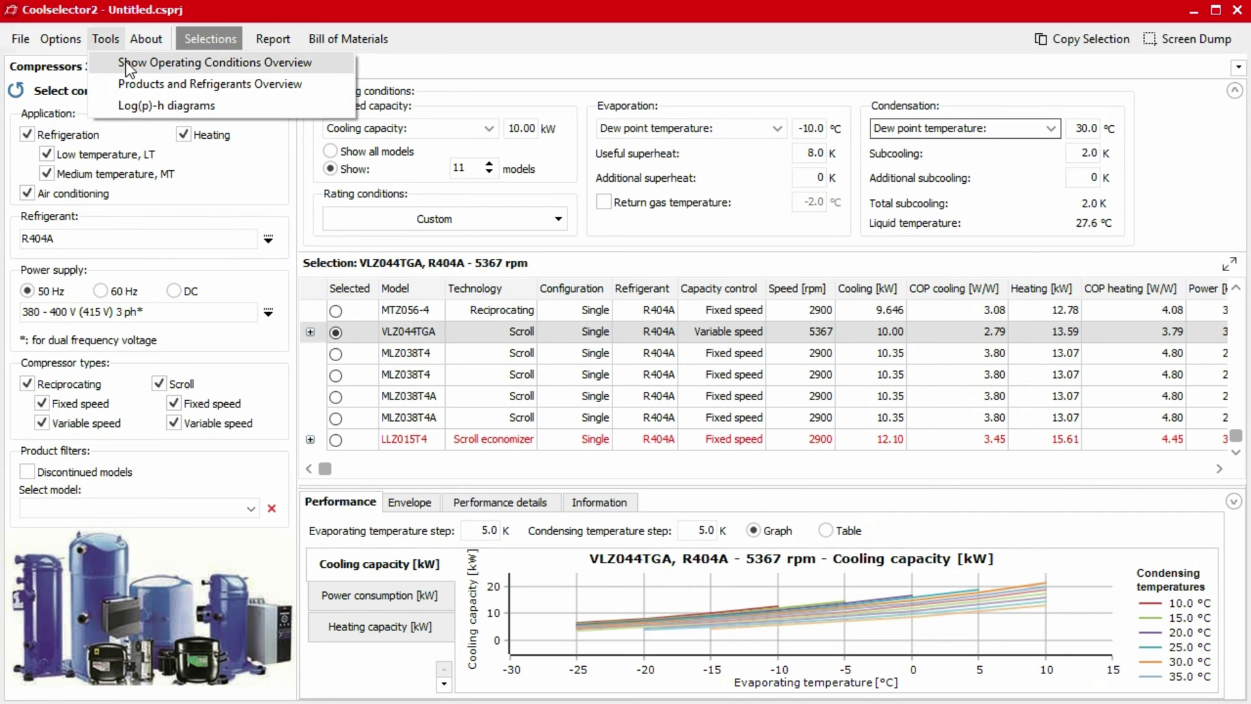
pyautogui.click(127, 65)
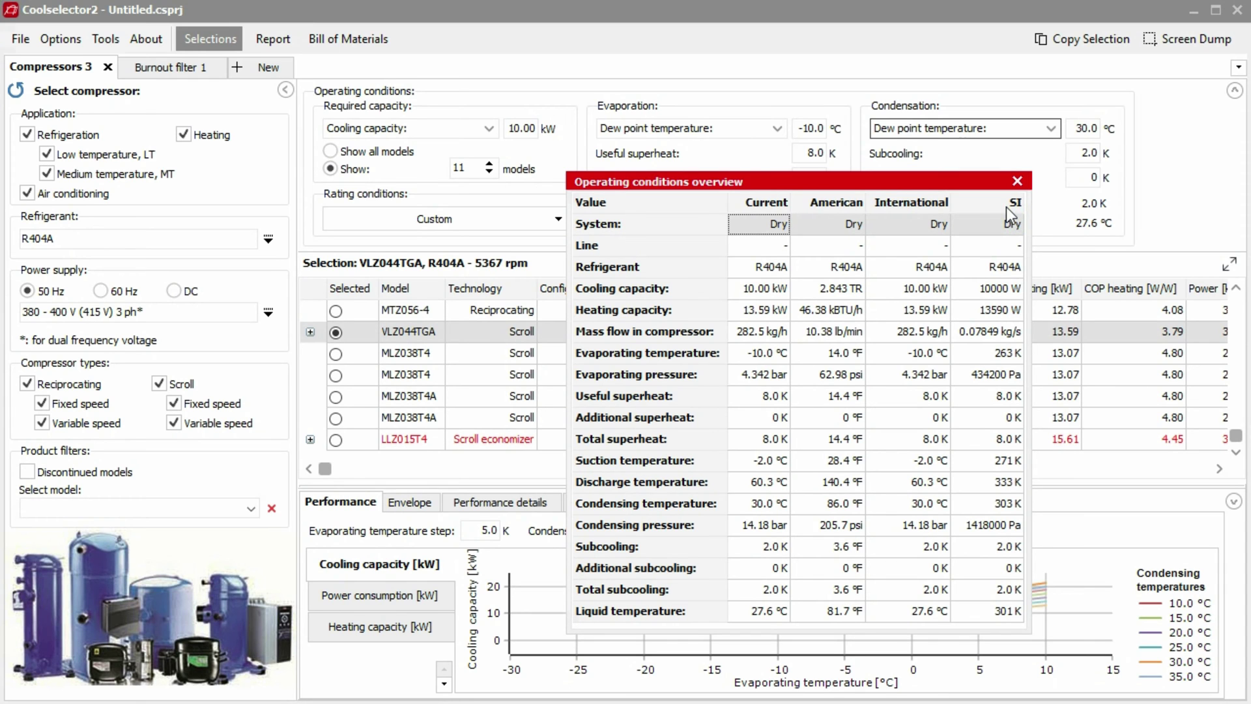
pyautogui.moveTo(915, 186)
pyautogui.mouseDown()
pyautogui.moveTo(434, 364)
pyautogui.moveTo(810, 202)
pyautogui.moveTo(819, 178)
pyautogui.mouseUp()
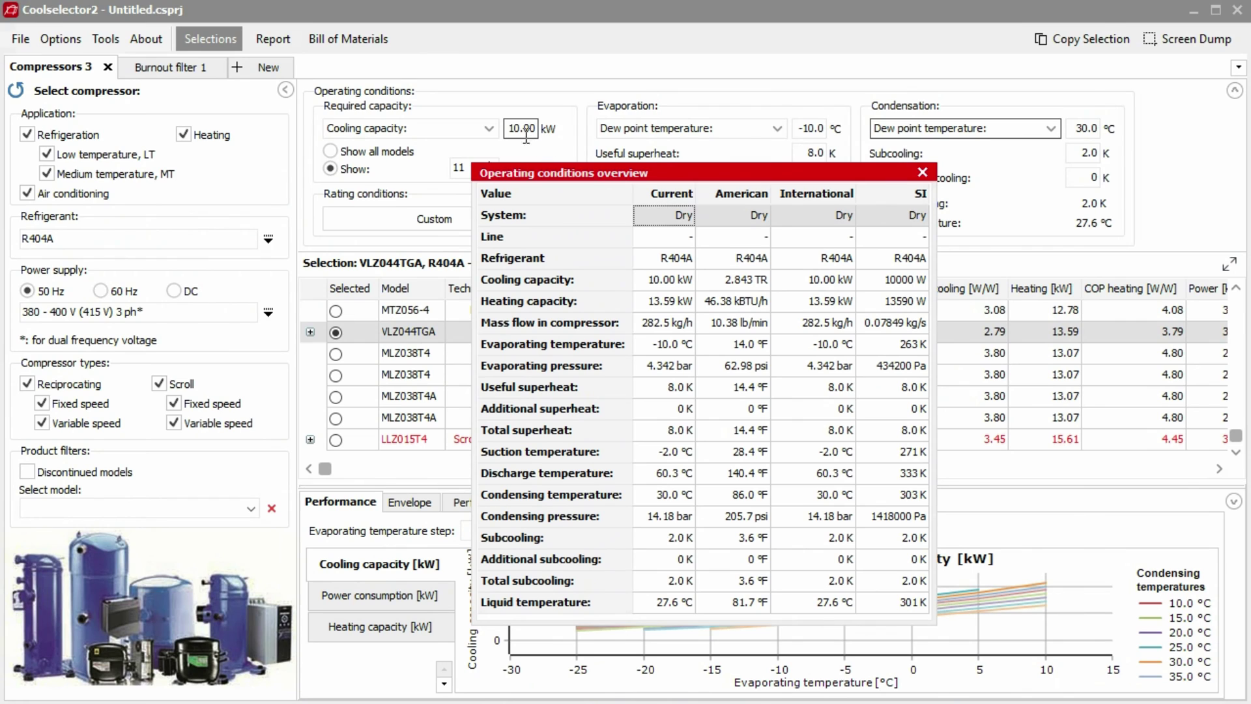
# Set the required cooling capacity to 15 kW and move to the burnout filter selection.
pyautogui.click(516, 129)
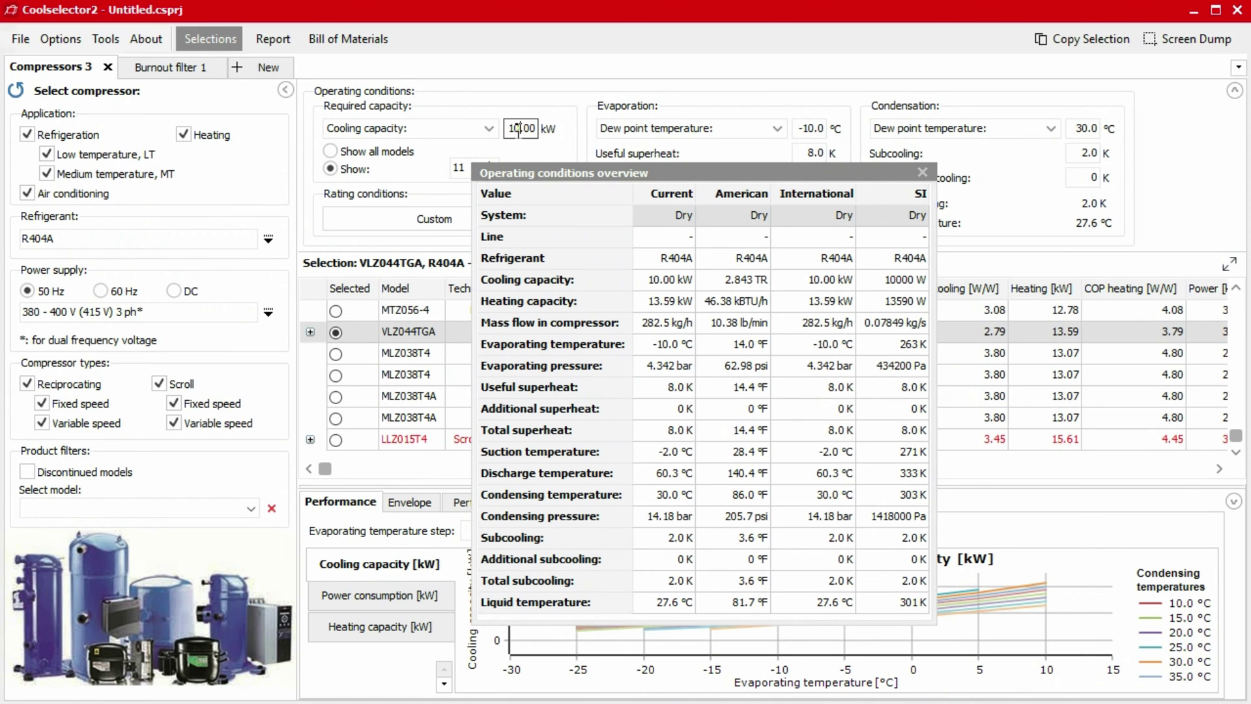
pyautogui.press('Delete')
pyautogui.write('5')
pyautogui.press('Tab')
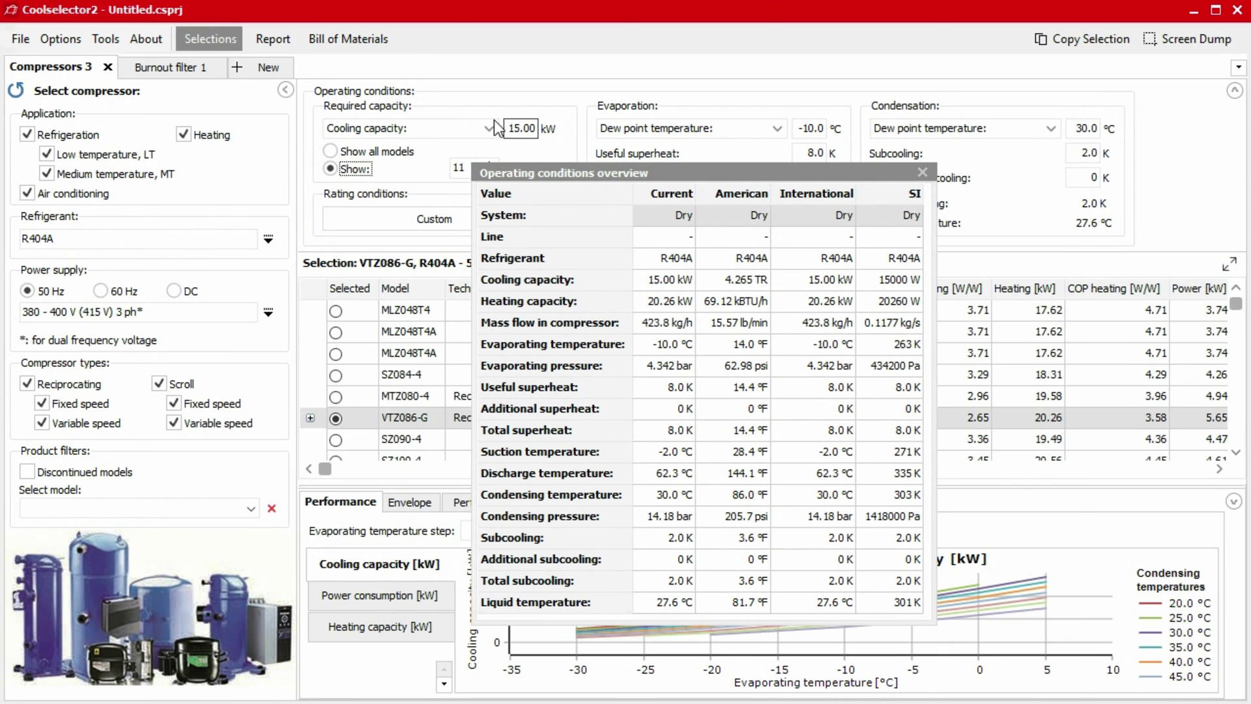
pyautogui.click(173, 69)
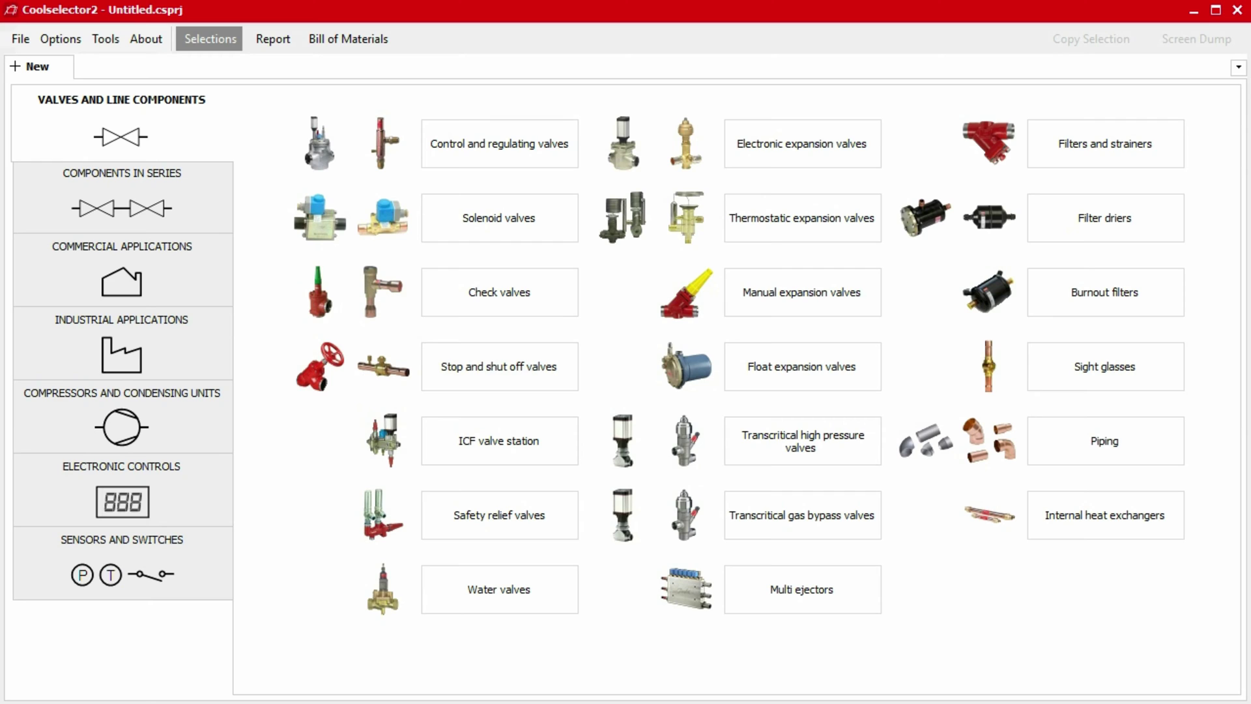
pyautogui.click(107, 39)
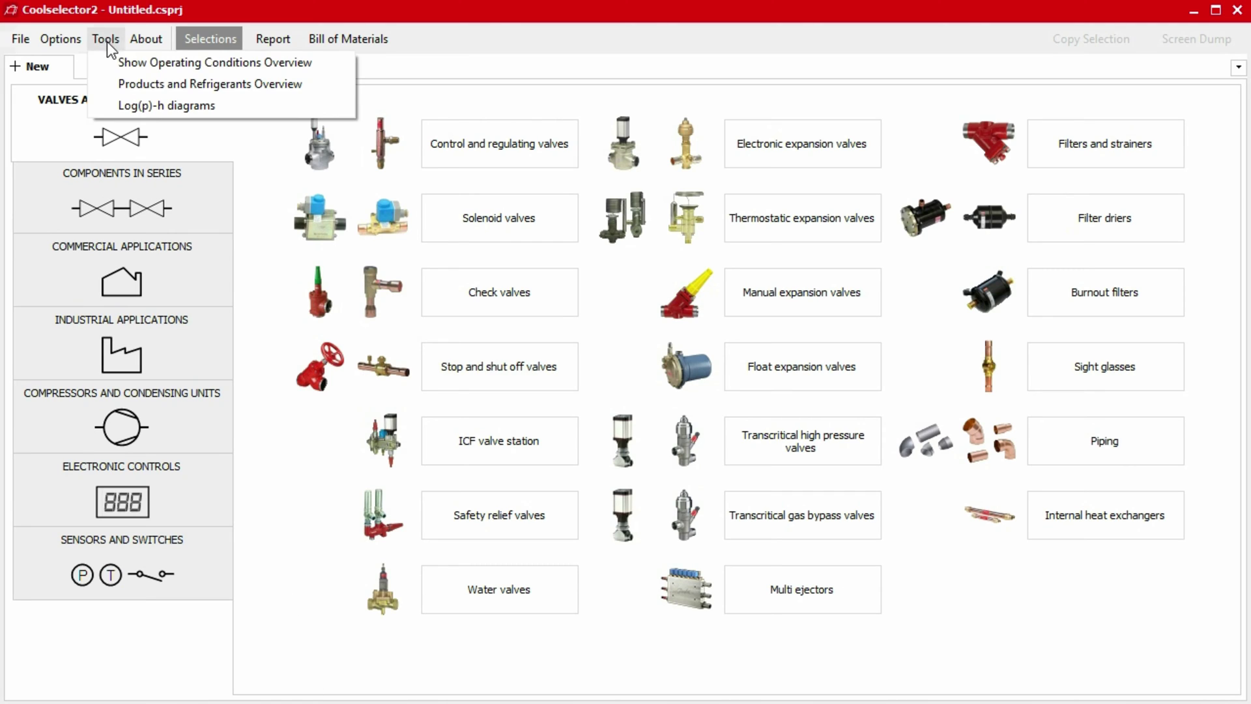
pyautogui.click(117, 83)
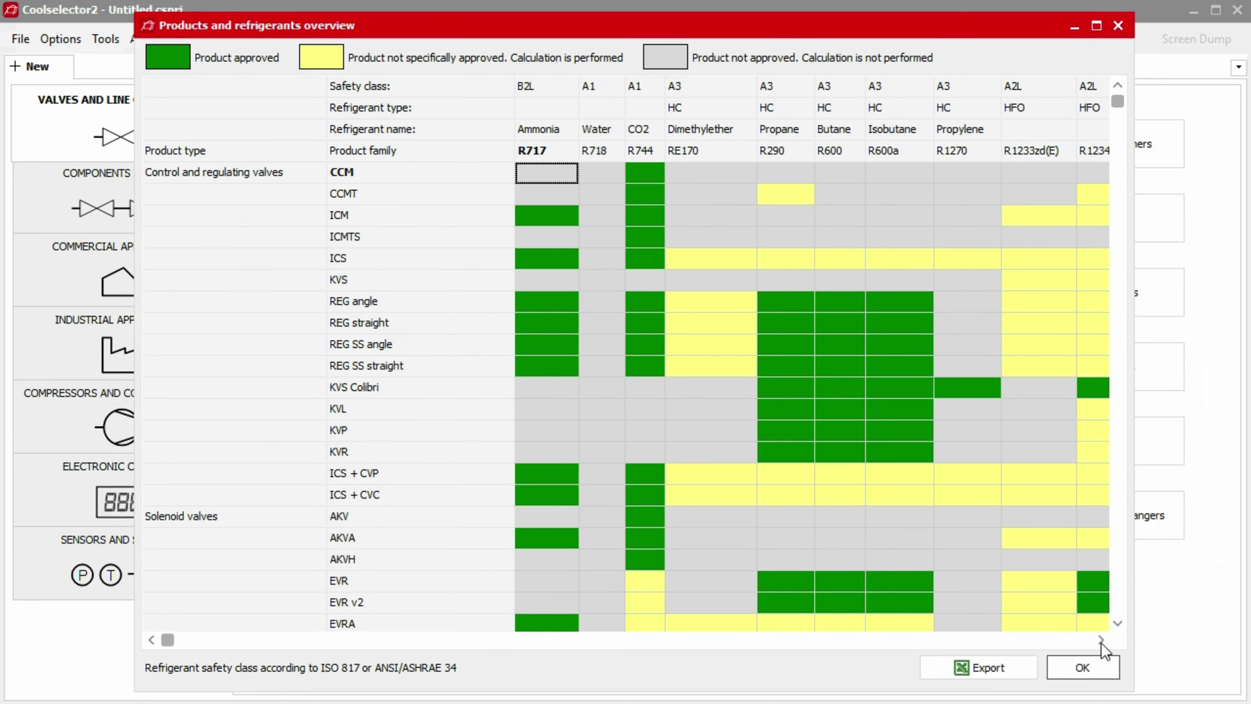
pyautogui.moveTo(1100, 640); pyautogui.dragTo(1114, 626)
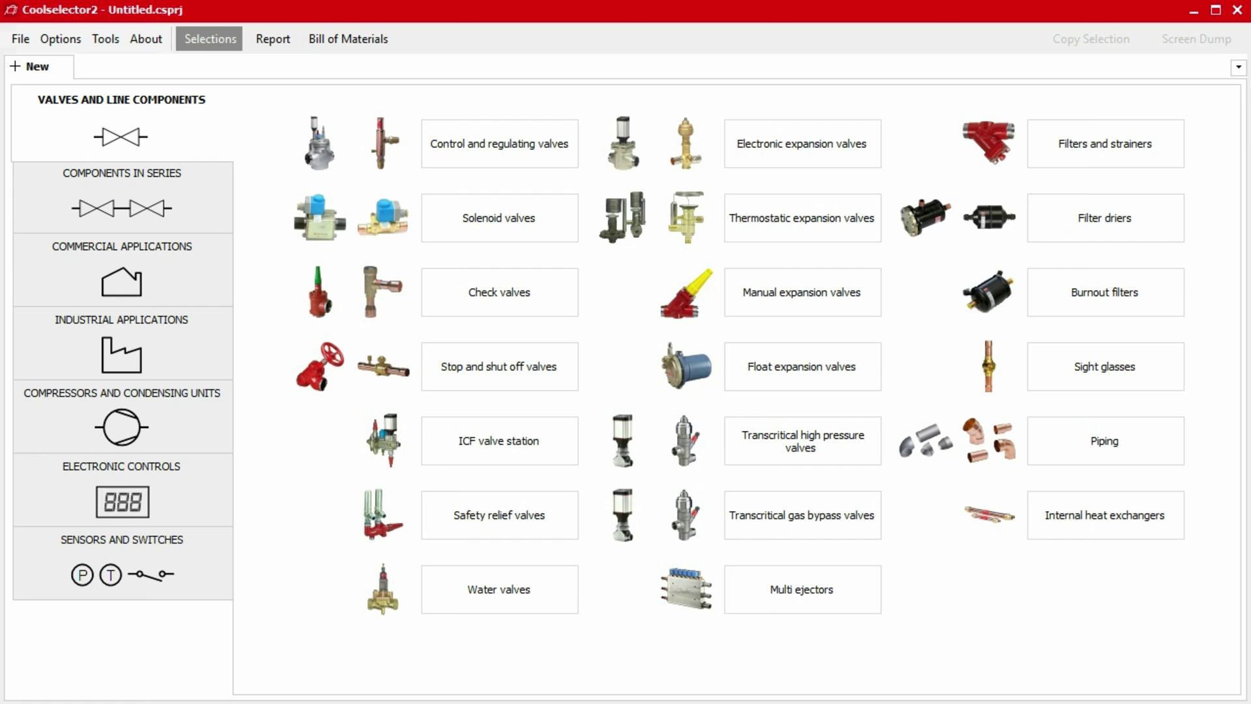
# Try the Commercial and Industrial preference sets, then return to All applications and list the sets again.
pyautogui.click(57, 41)
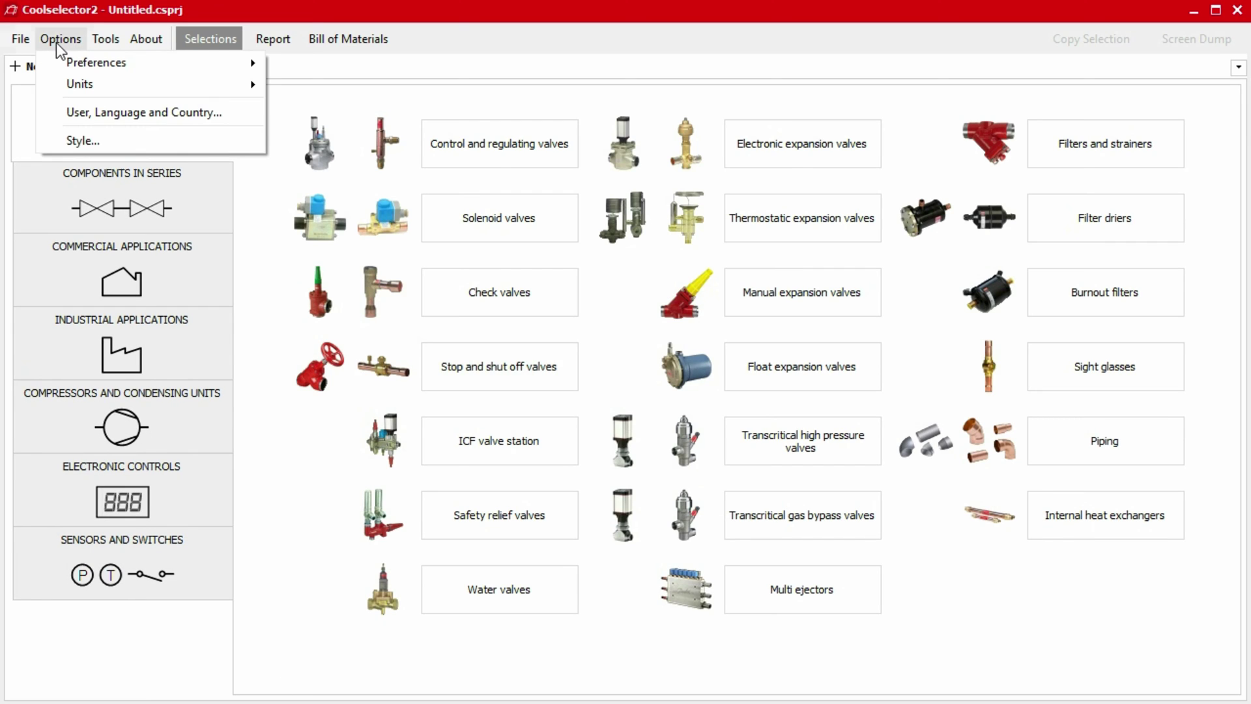
pyautogui.moveTo(96, 63)
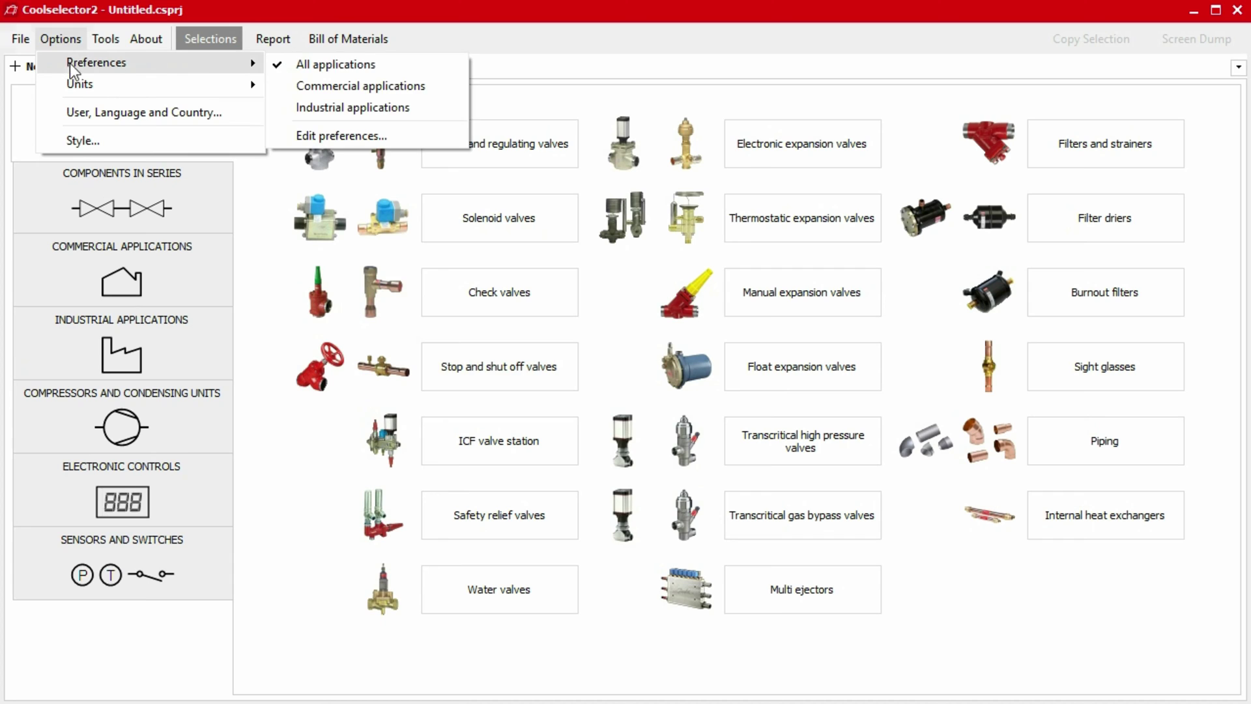
pyautogui.click(347, 91)
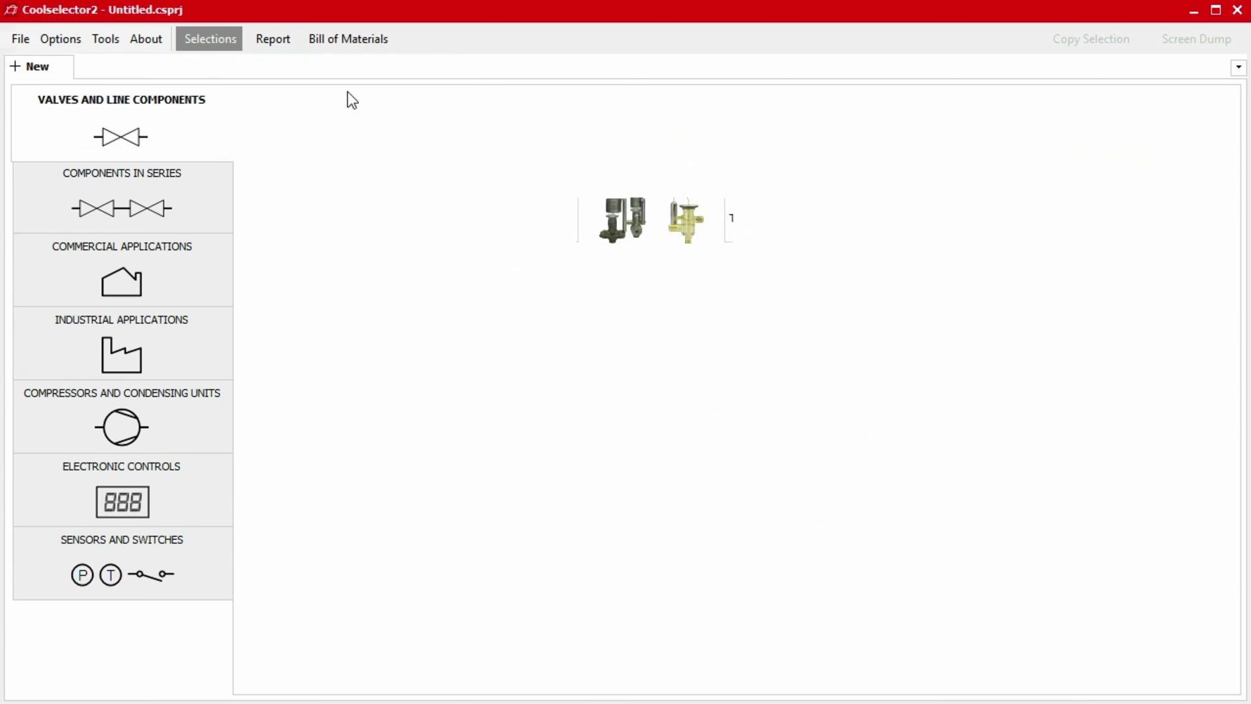
pyautogui.click(62, 45)
pyautogui.click(323, 107)
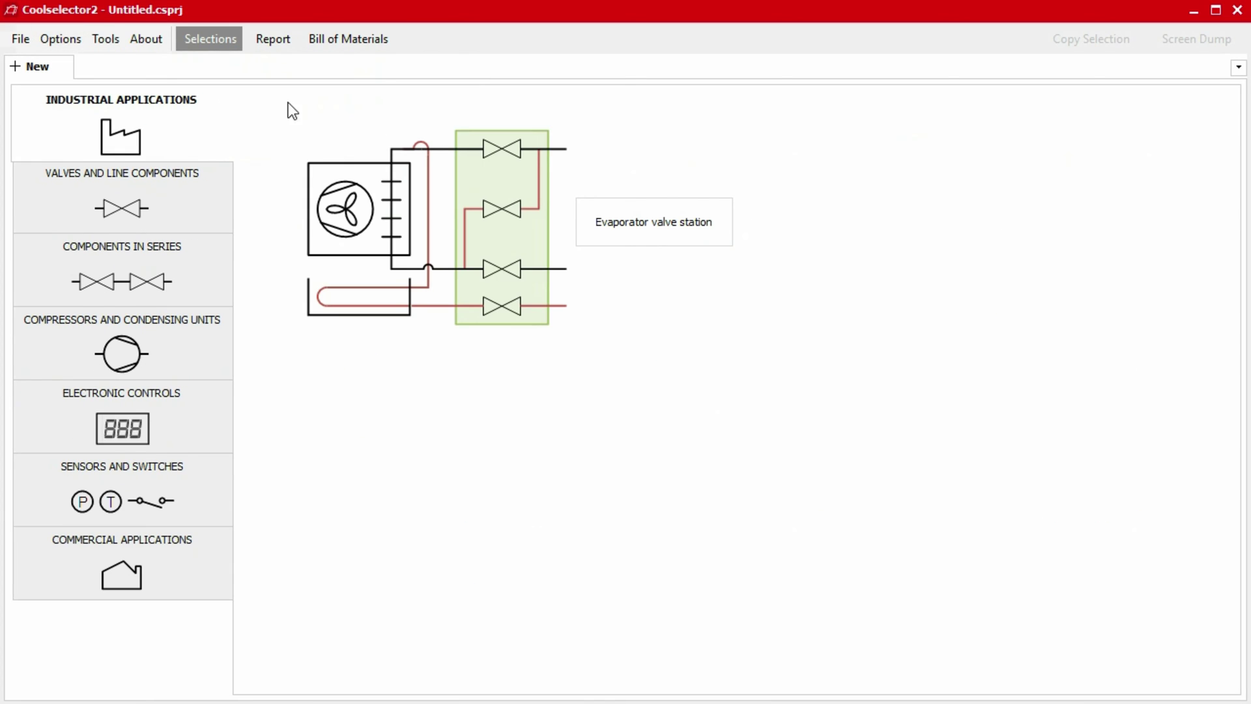
pyautogui.click(59, 41)
pyautogui.click(285, 64)
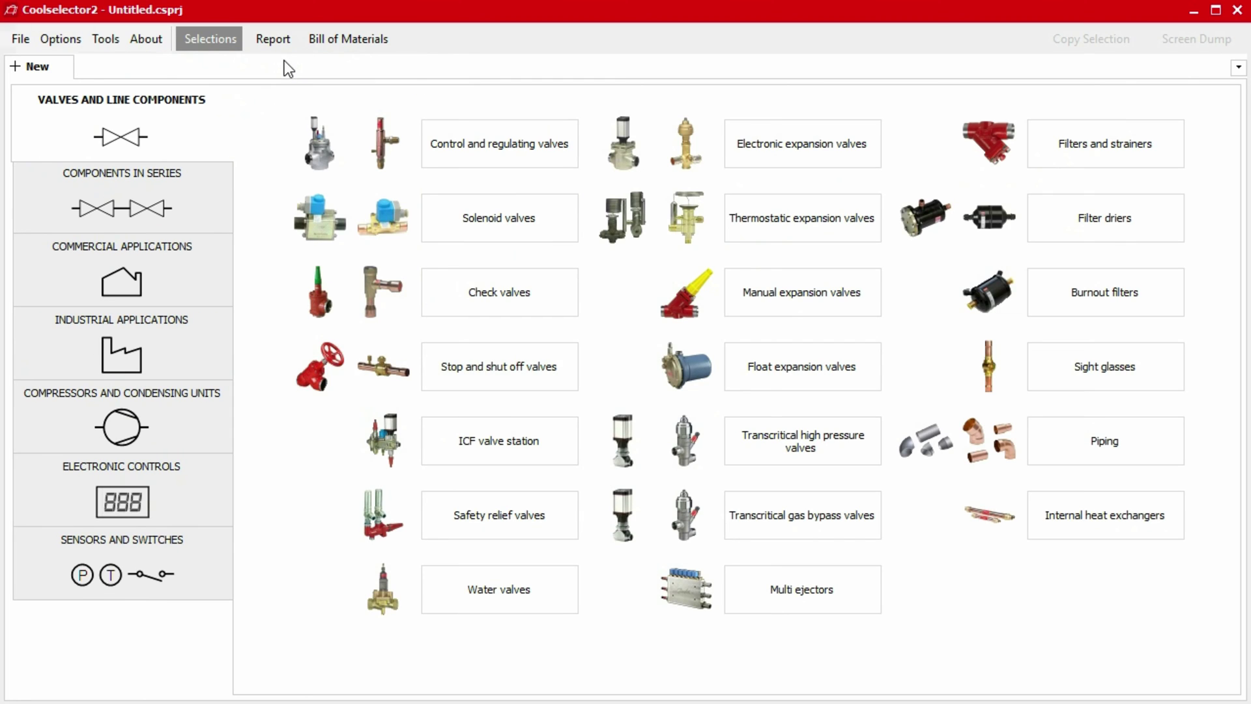
pyautogui.click(61, 35)
pyautogui.moveTo(96, 62)
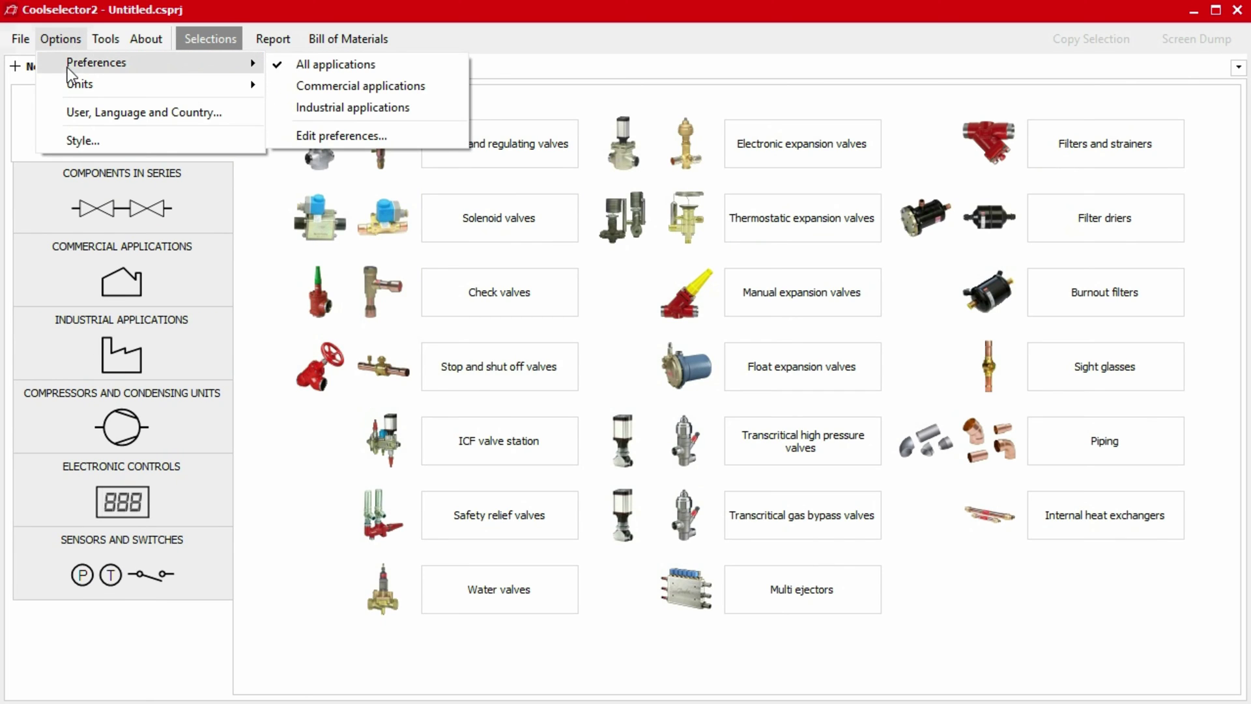
# Open the preferences editor and select the Industrial applications set.
pyautogui.click(359, 138)
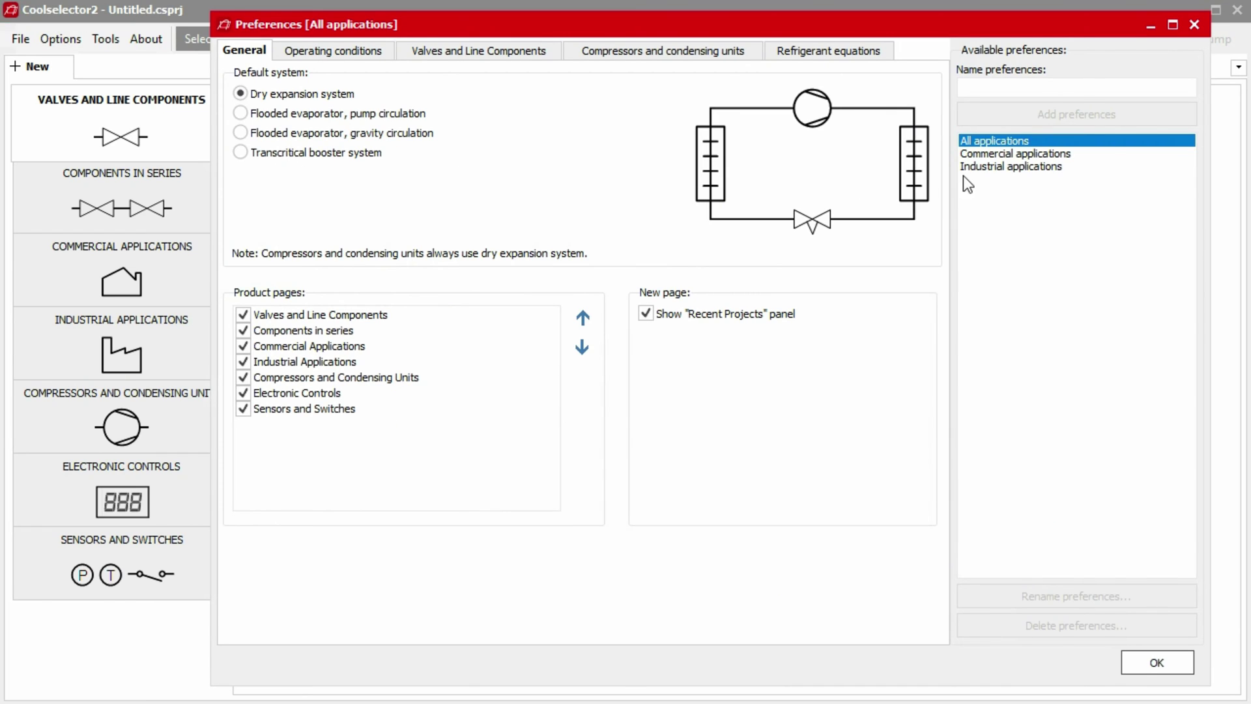
pyautogui.click(1027, 154)
pyautogui.click(1027, 169)
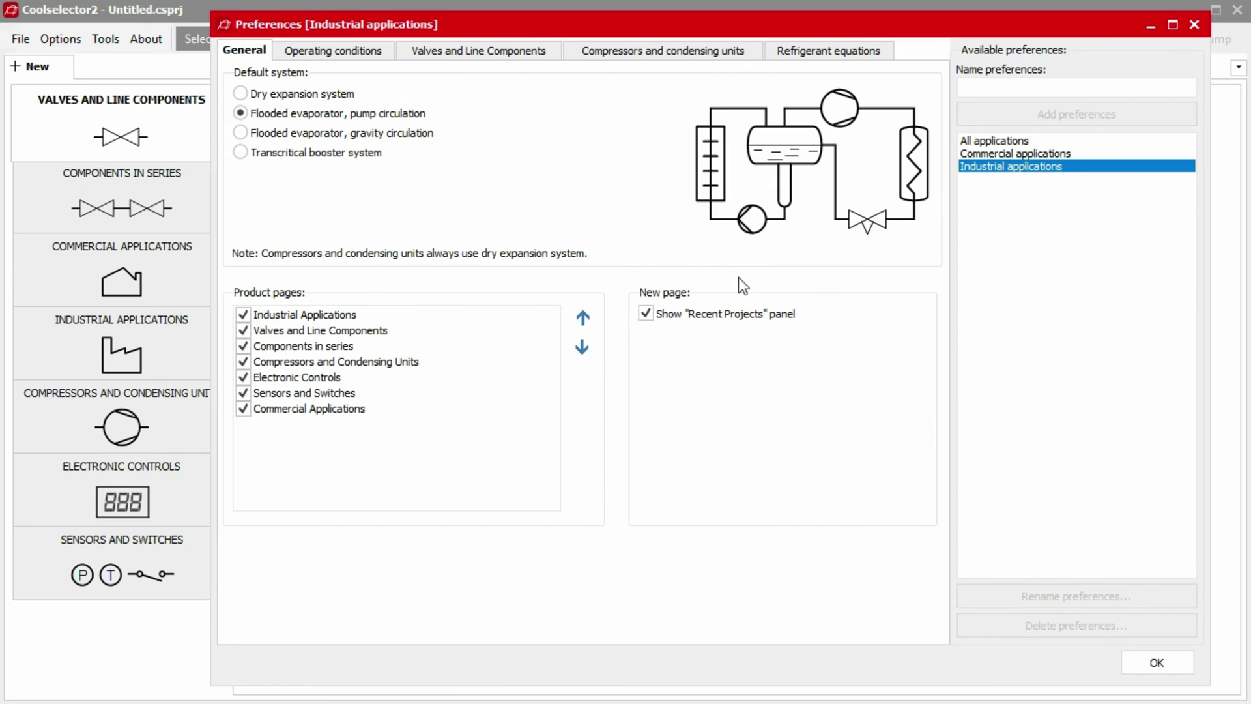
# Toggle the Sensors and Switches page off and on, and move Commercial Applications up then back down.
pyautogui.click(244, 393)
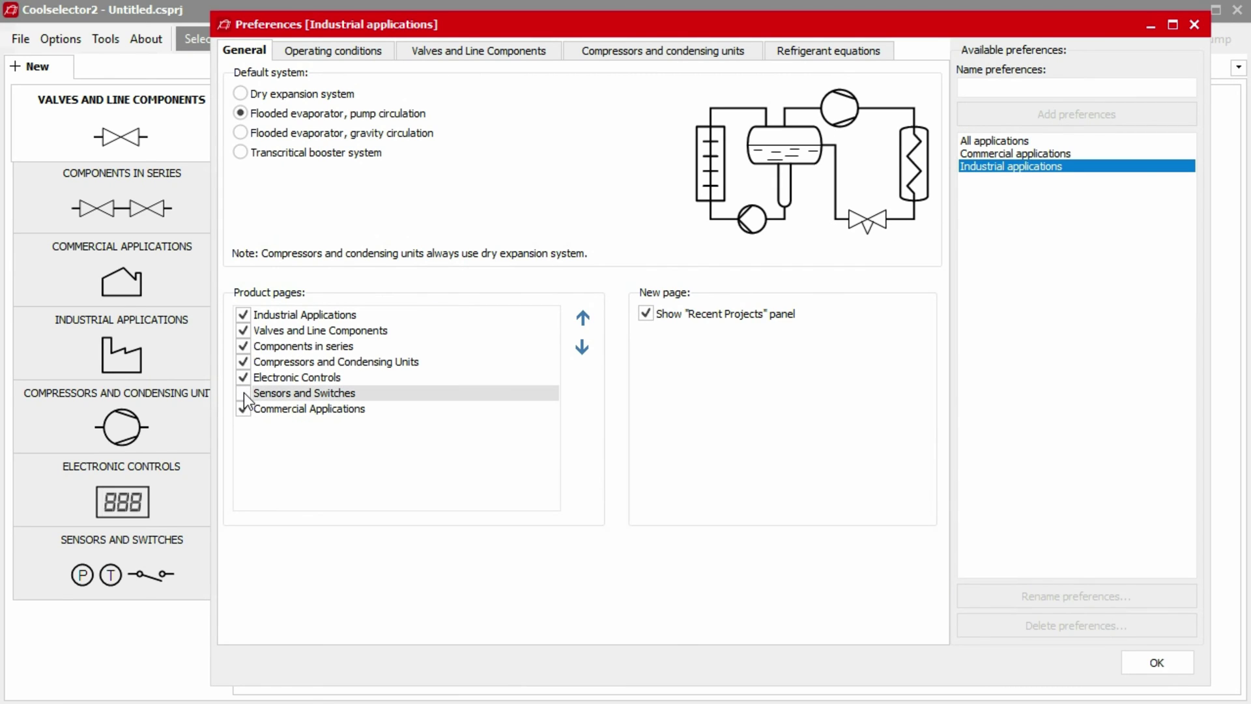
pyautogui.click(245, 400)
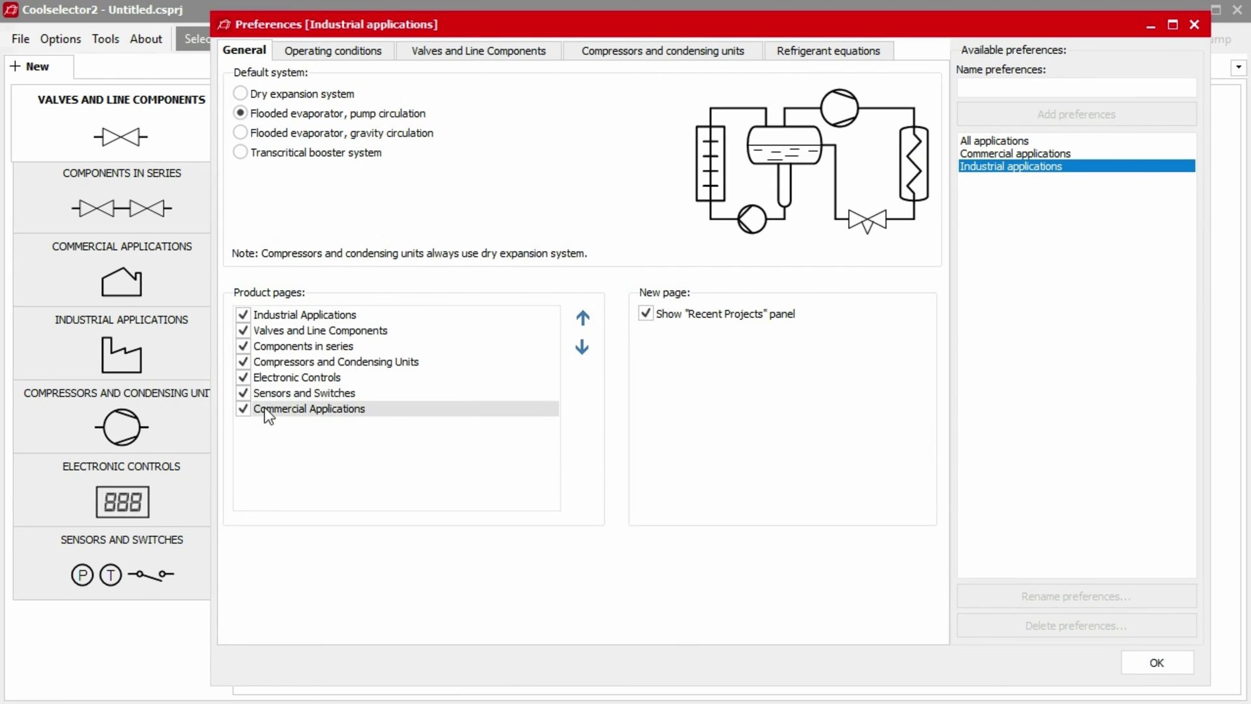
pyautogui.click(589, 320)
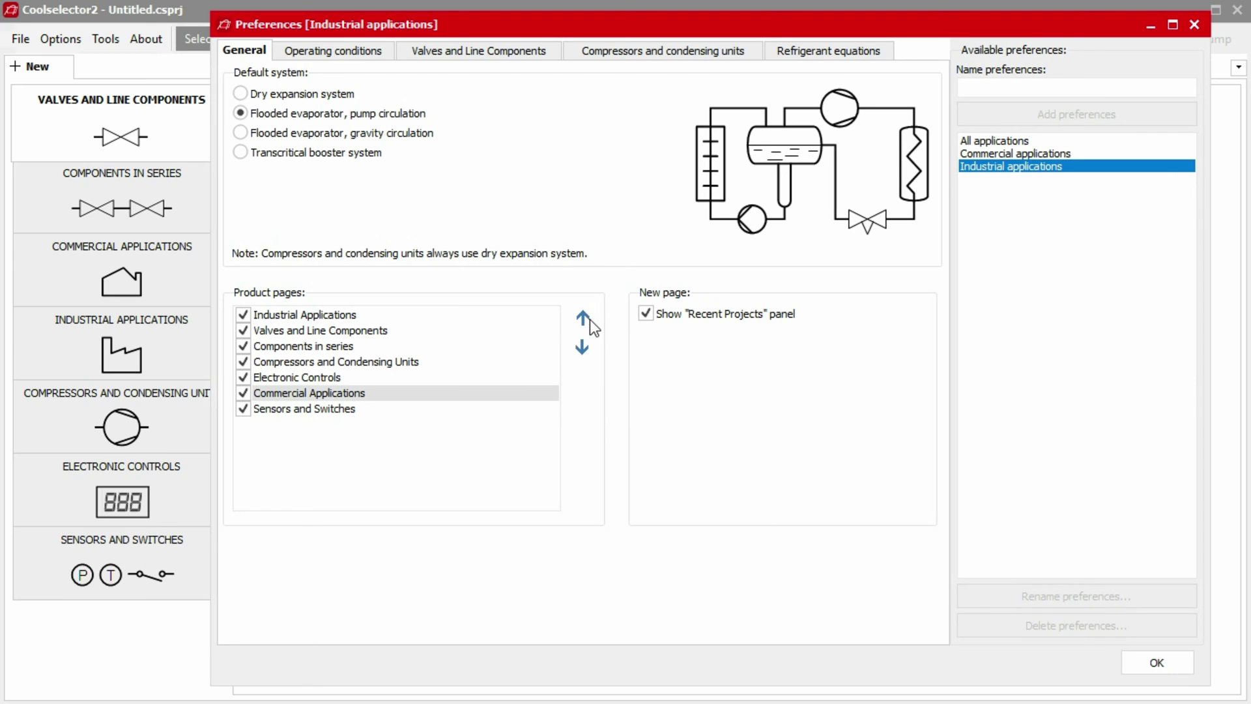
pyautogui.click(588, 347)
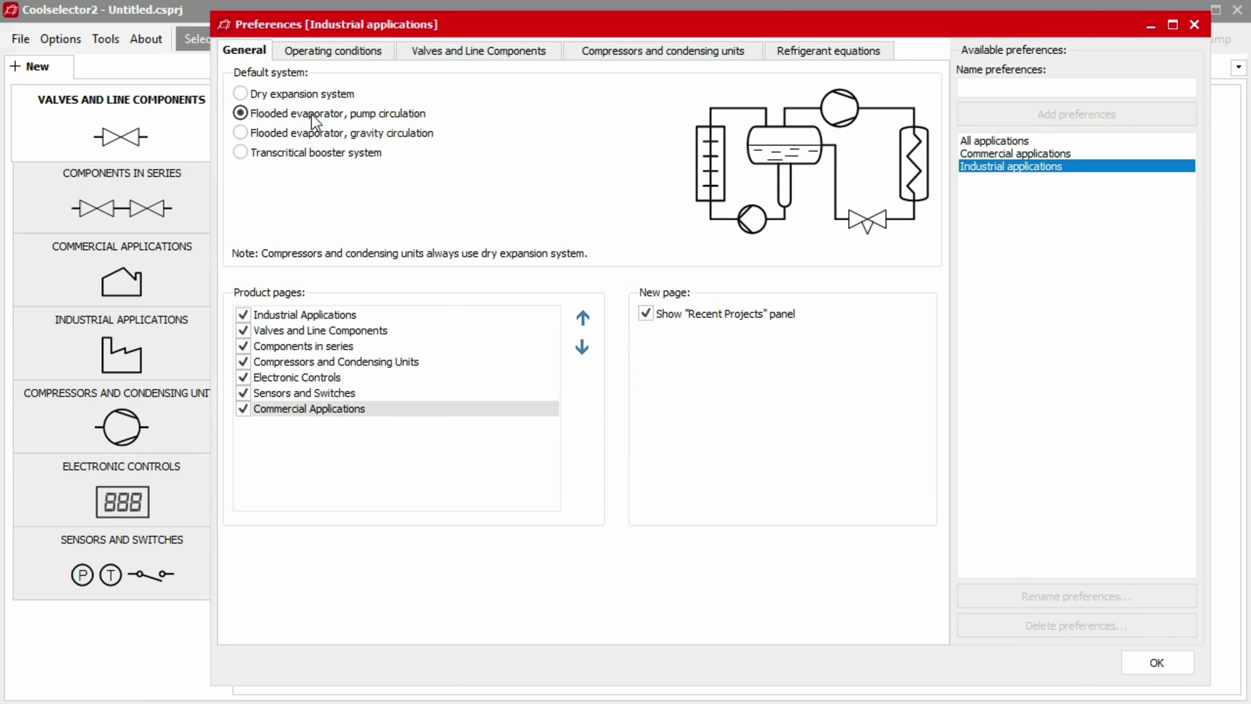
# Show the Valves and Line Components preferences, expanding and collapsing the Check valves sub-families.
pyautogui.click(462, 56)
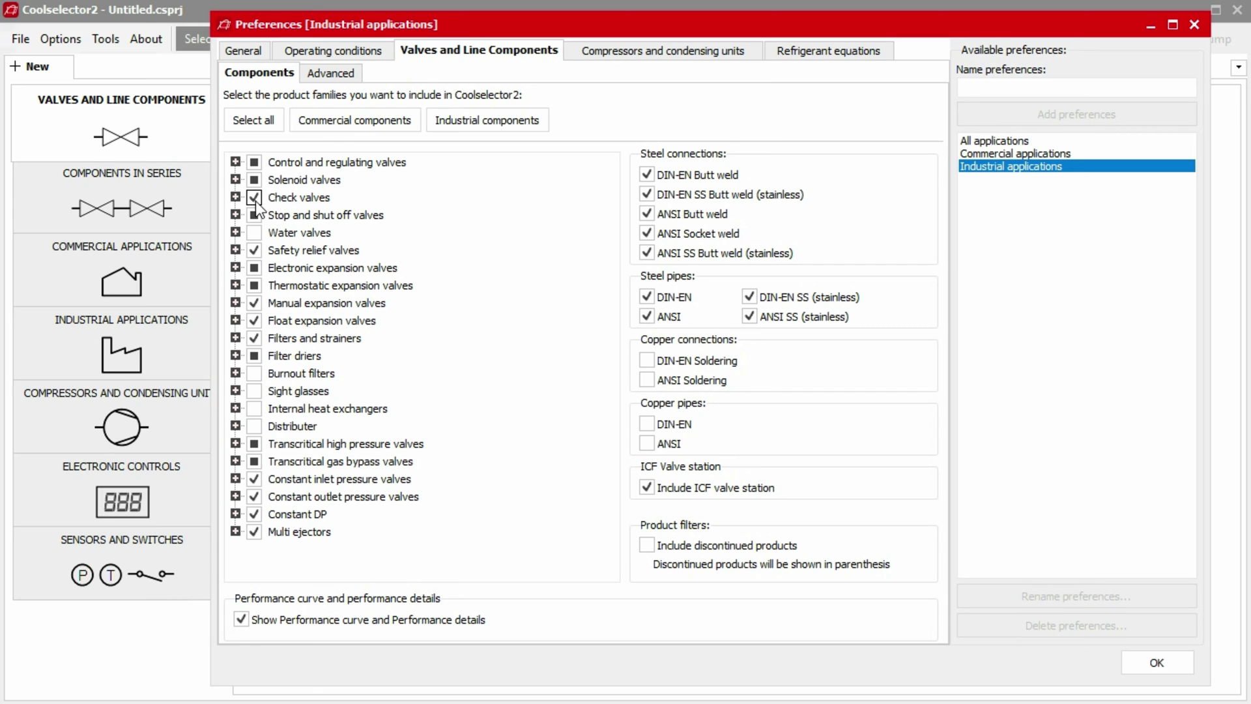
pyautogui.click(238, 200)
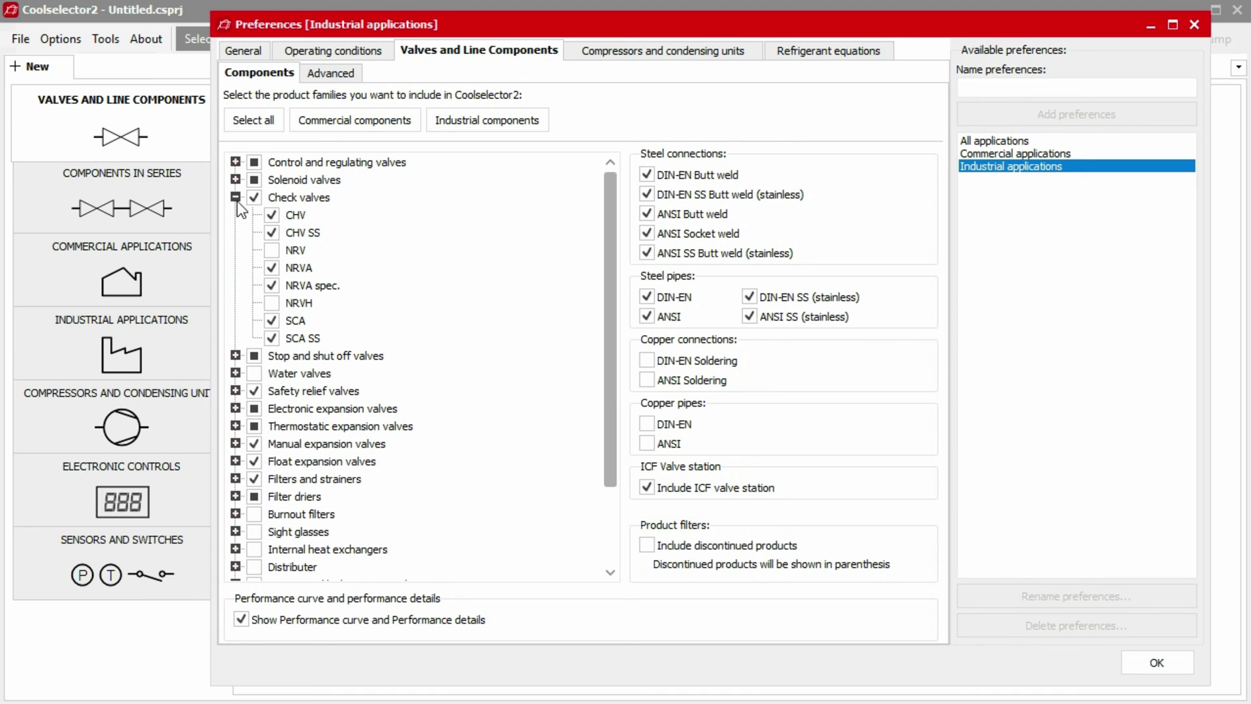
pyautogui.click(236, 198)
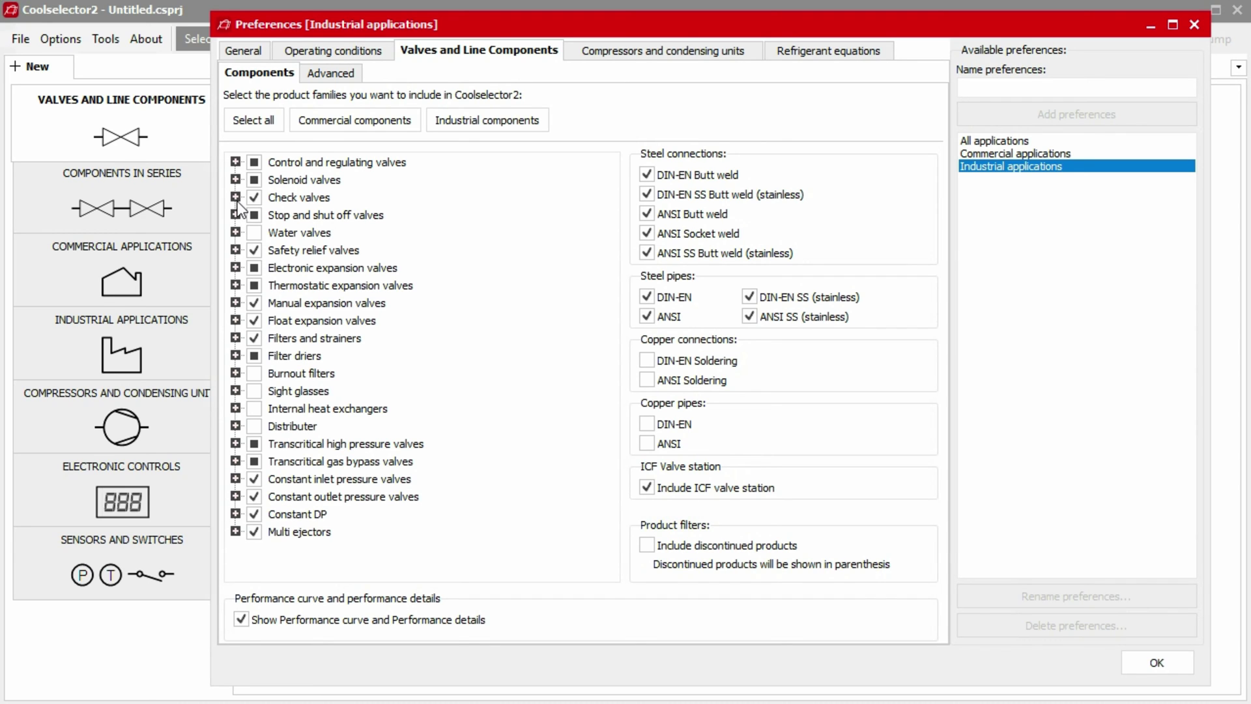
# In the compressors preferences, toggle the EN 12900 | LT | RGT 20 °C rating condition off and on.
pyautogui.click(642, 56)
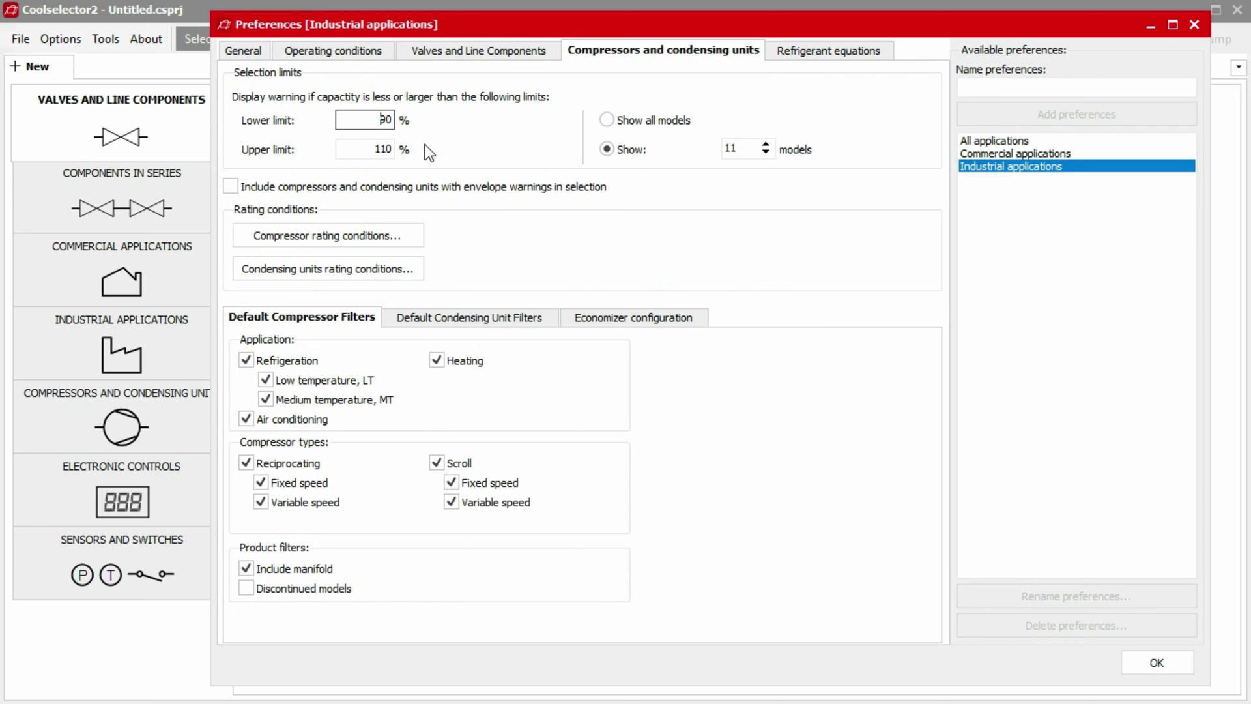
pyautogui.click(390, 233)
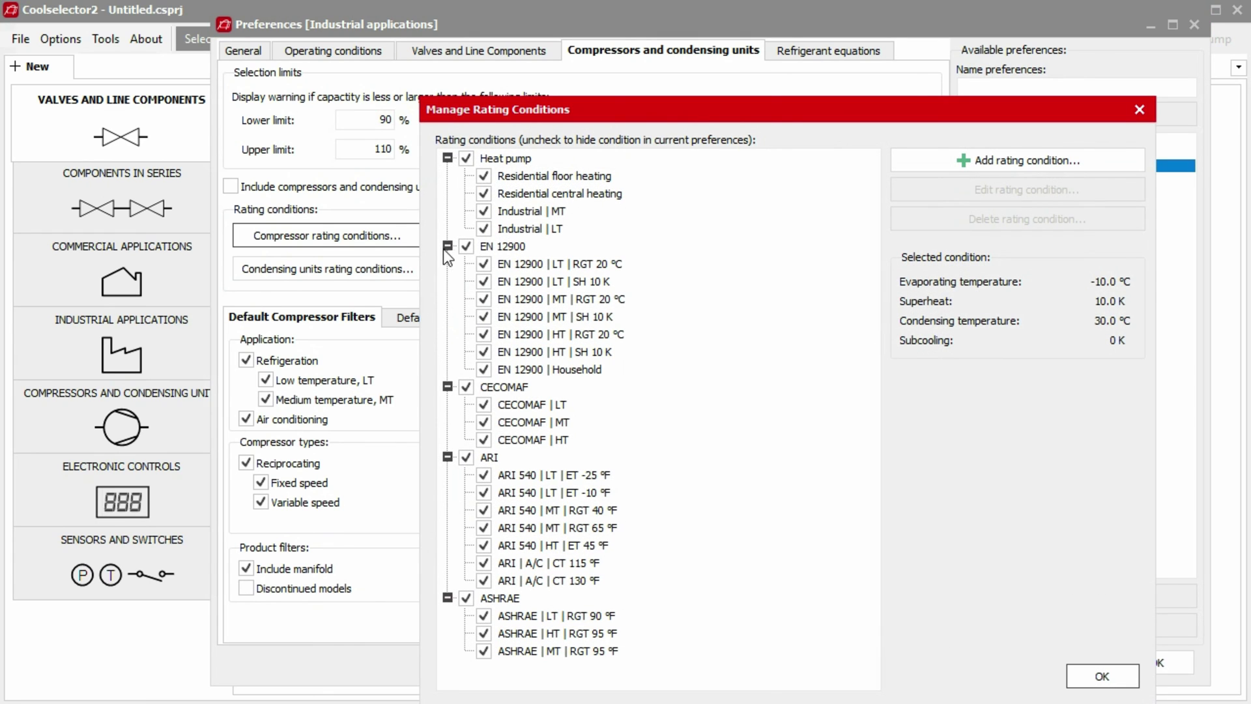
pyautogui.click(483, 264)
pyautogui.click(484, 265)
pyautogui.click(1101, 677)
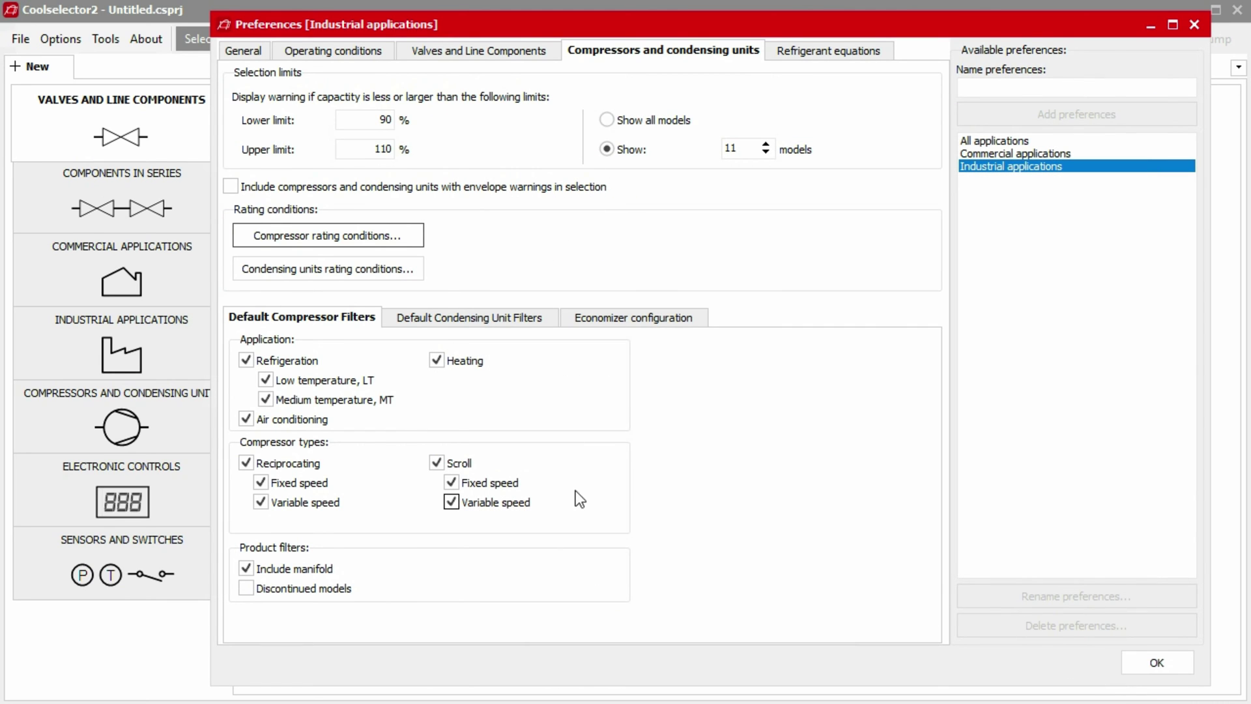
# Exclude Heating and Scroll from the default compressor filters, keeping Refrigeration enabled.
pyautogui.click(245, 362)
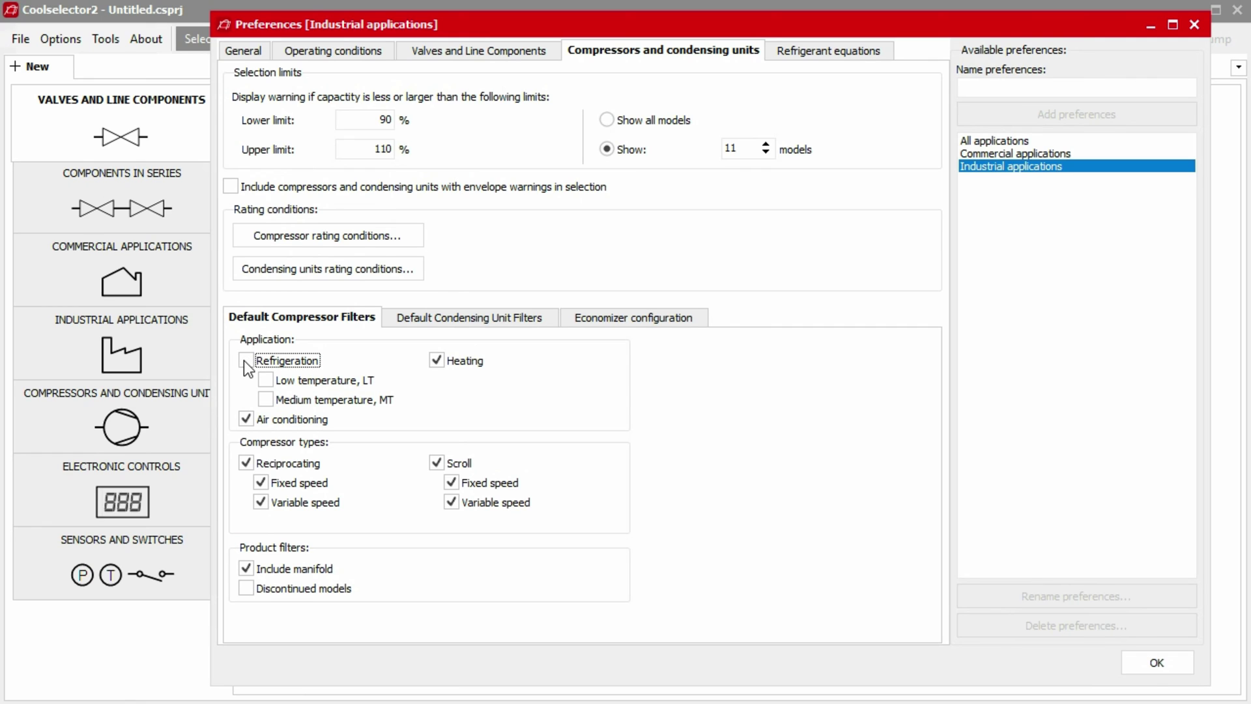
pyautogui.click(245, 361)
pyautogui.click(436, 360)
pyautogui.click(437, 464)
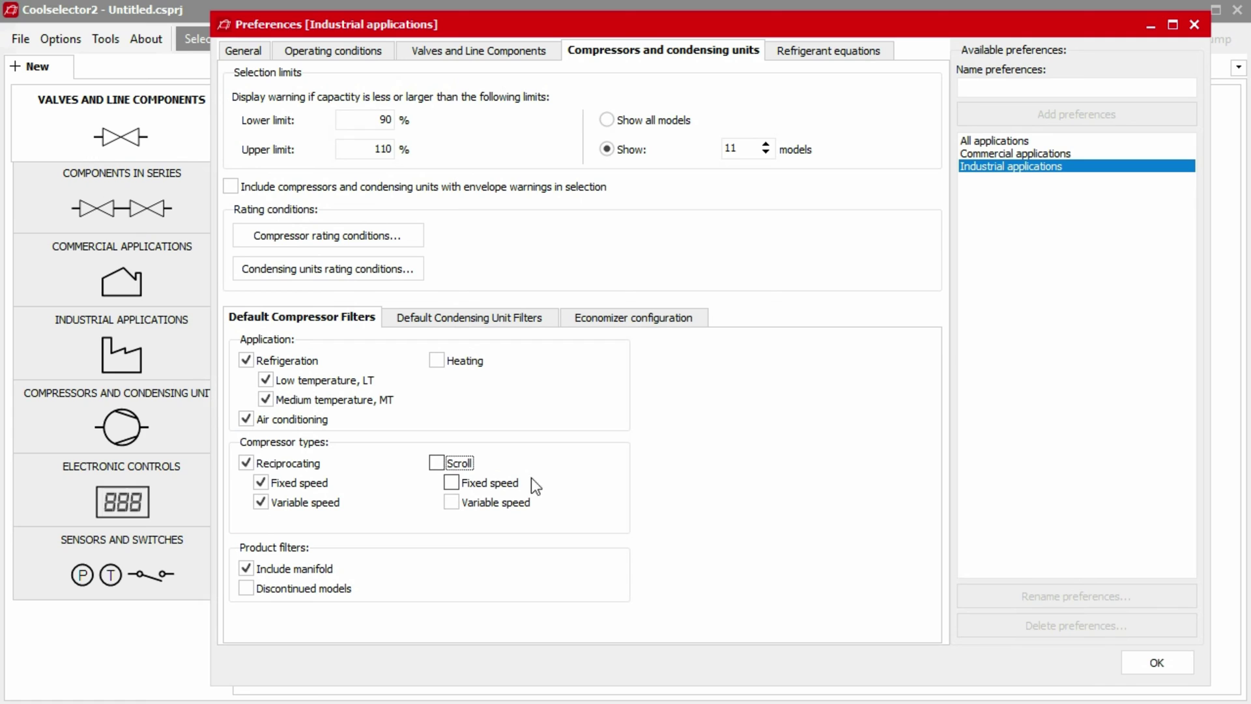
# Save the changed preferences as 'Example custom preference' and close the editor.
pyautogui.click(1166, 657)
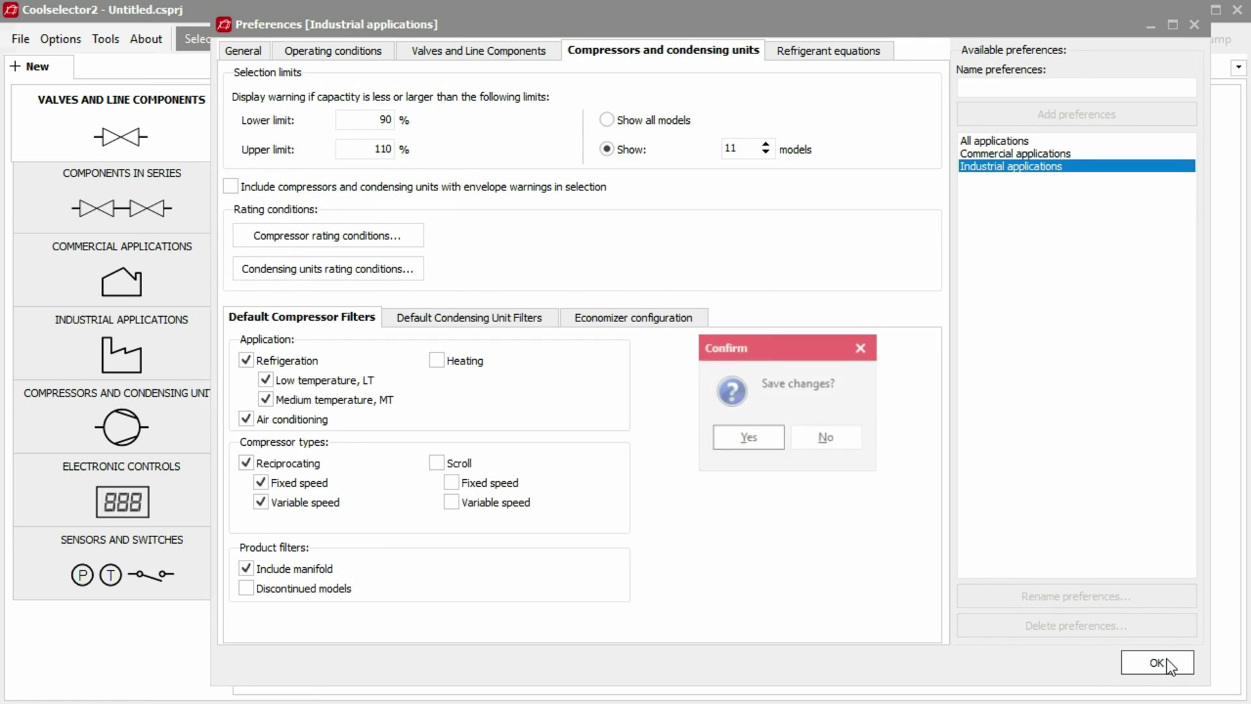
pyautogui.click(746, 438)
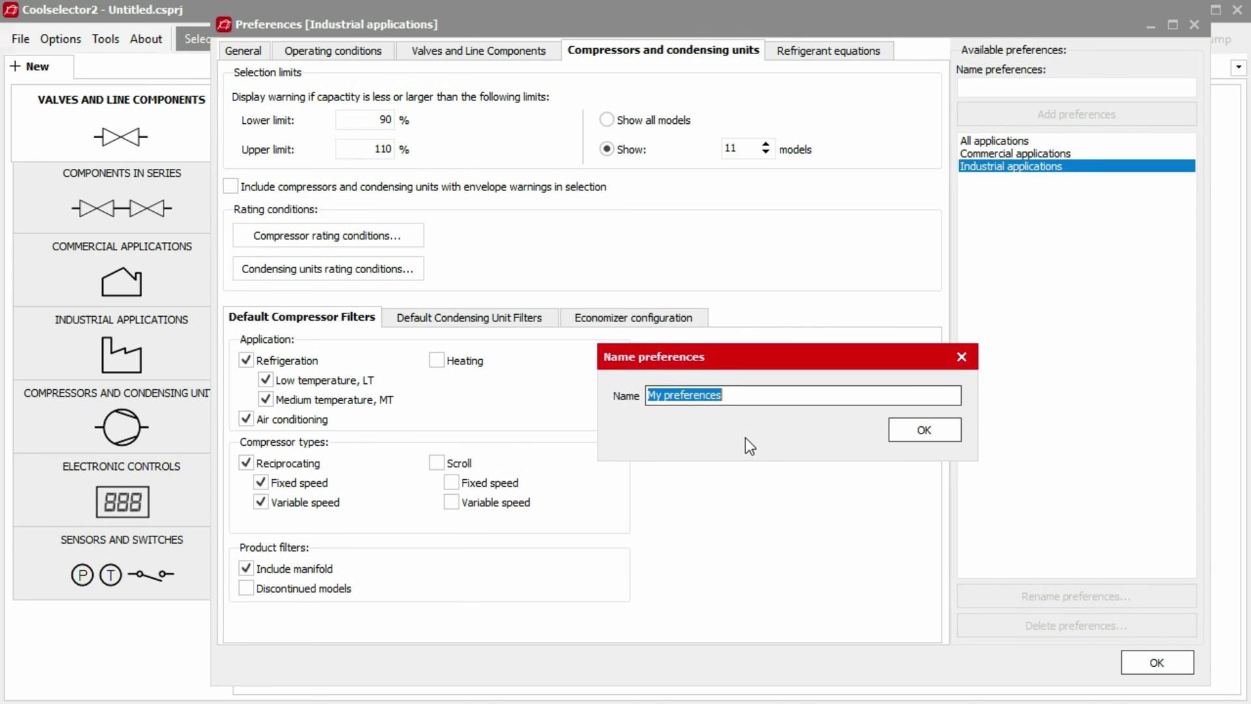
pyautogui.write('Example custom preference')
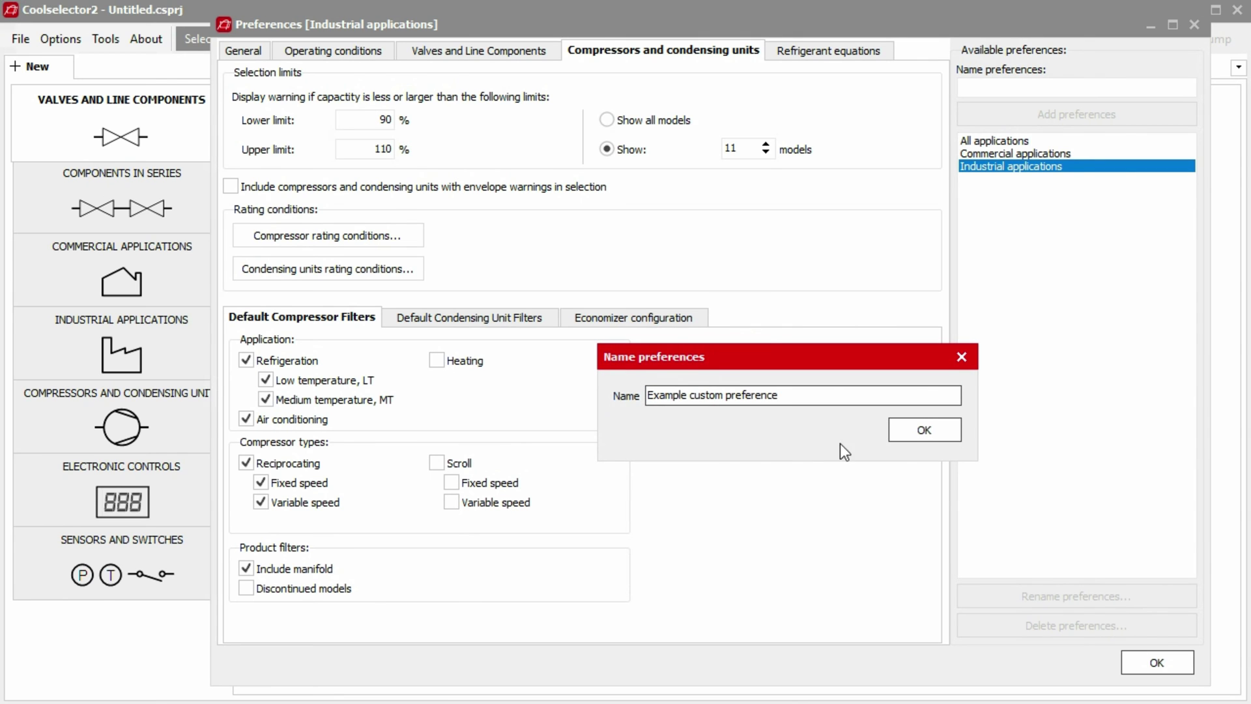
pyautogui.click(924, 433)
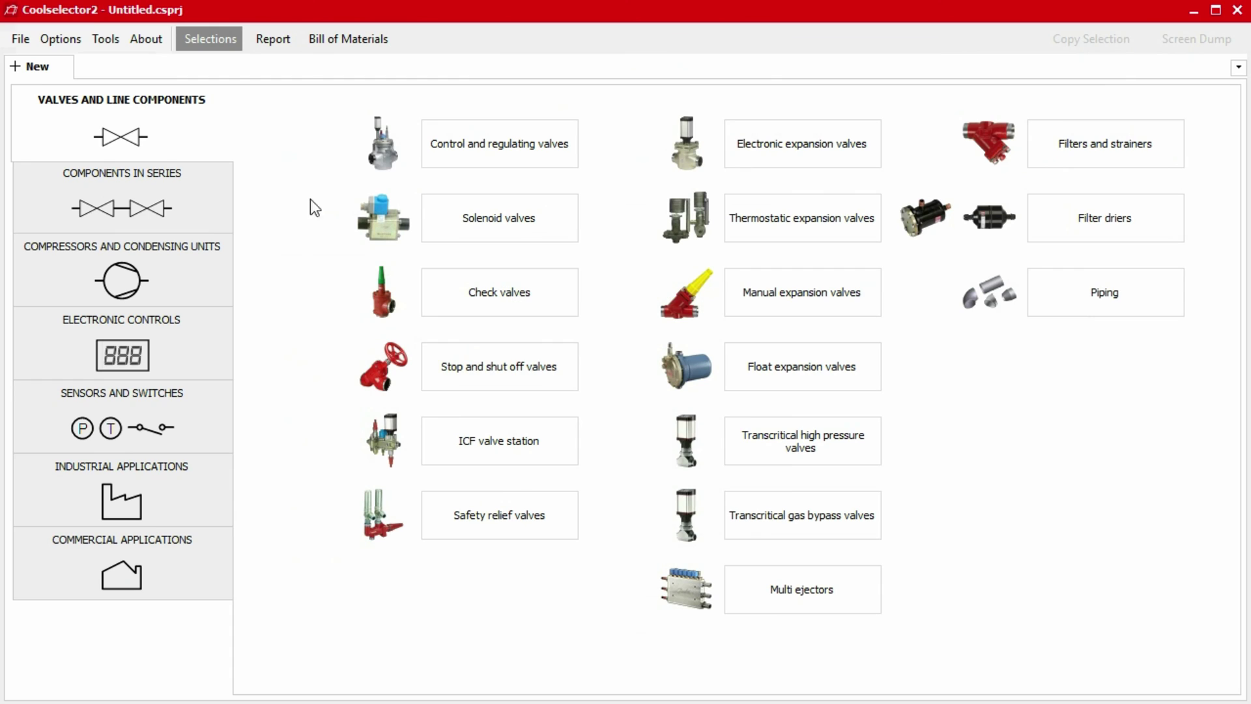
# List the saved preference sets, now including Example custom preference, with All applications active.
pyautogui.click(60, 39)
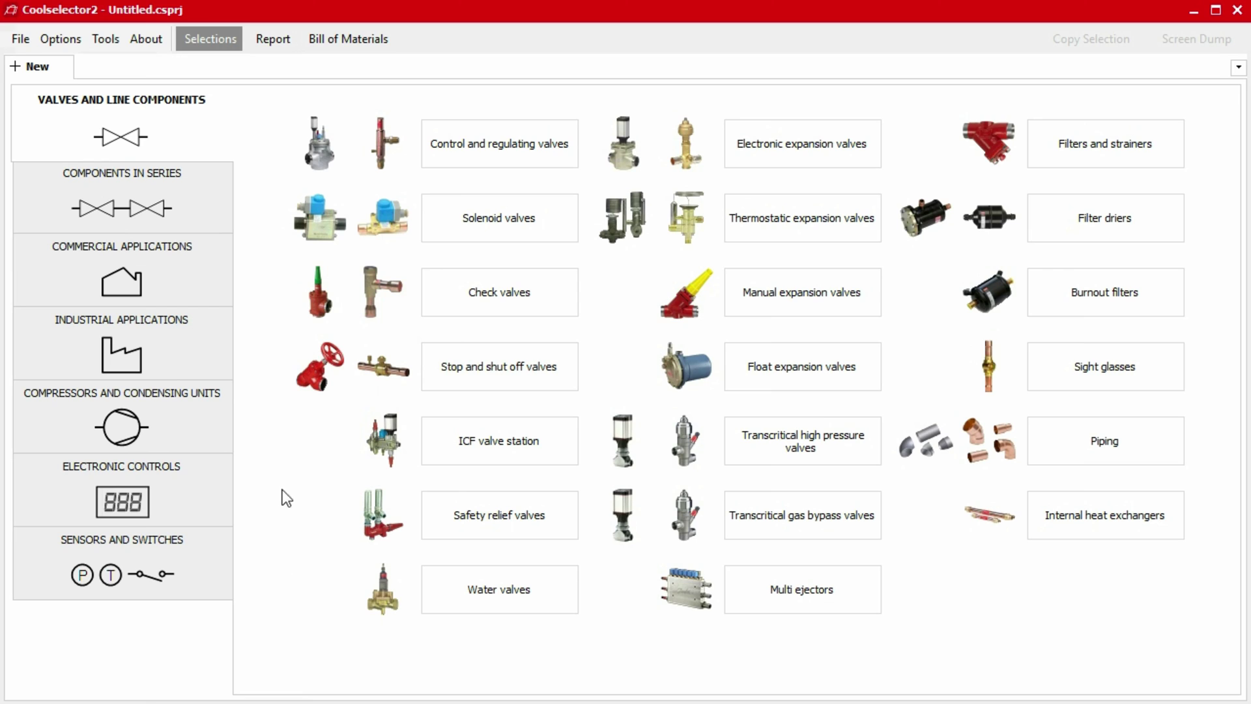
# Reach the Advanced sub-tab of Valves and Line Components in the preferences editor.
pyautogui.click(52, 44)
pyautogui.moveTo(96, 63)
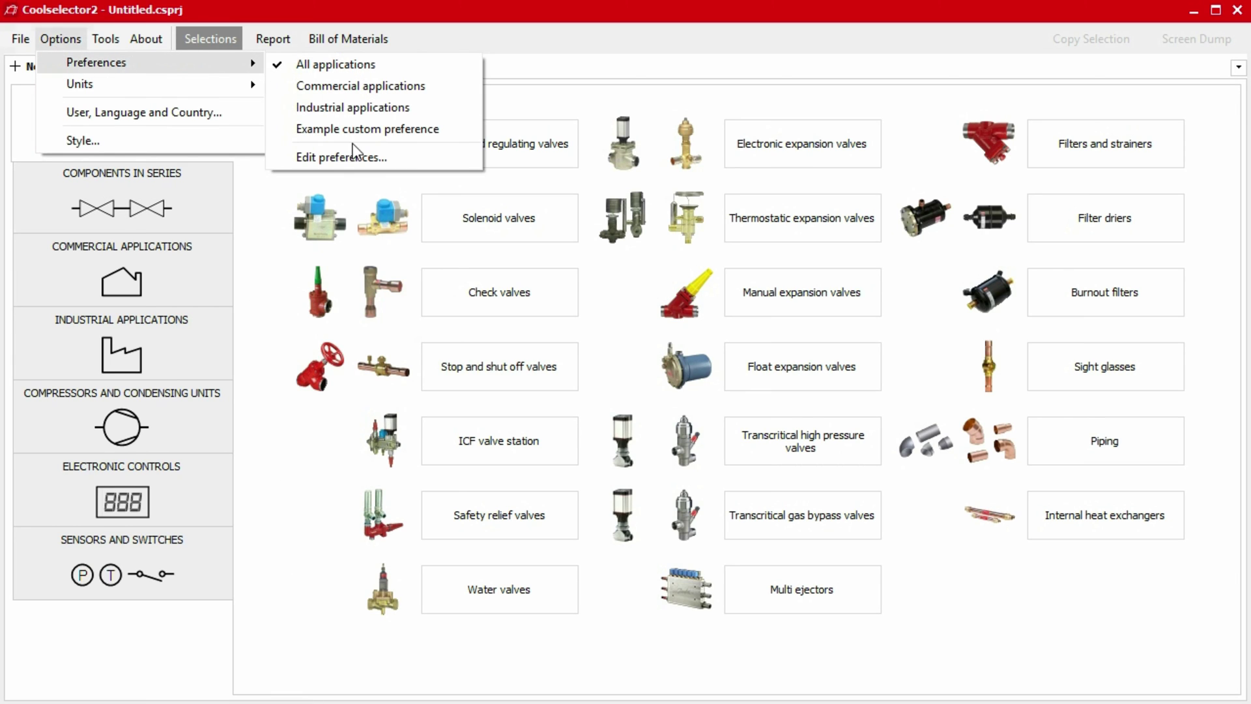
pyautogui.click(353, 155)
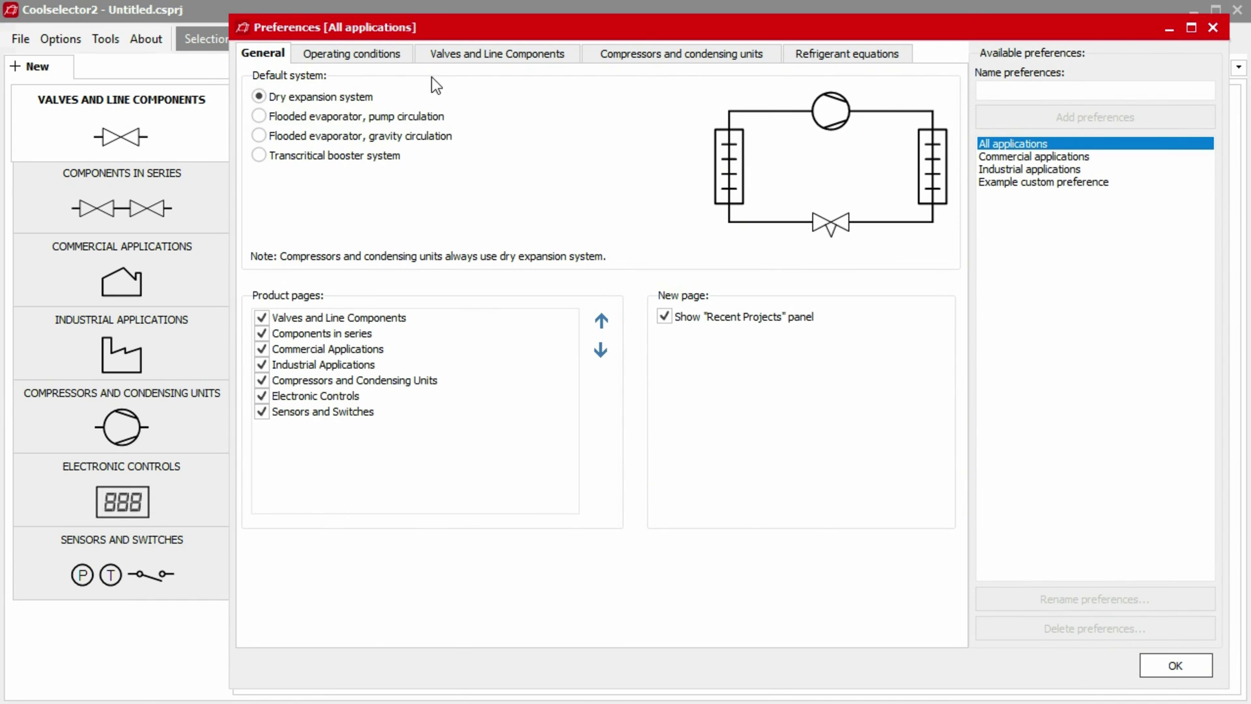
pyautogui.click(470, 52)
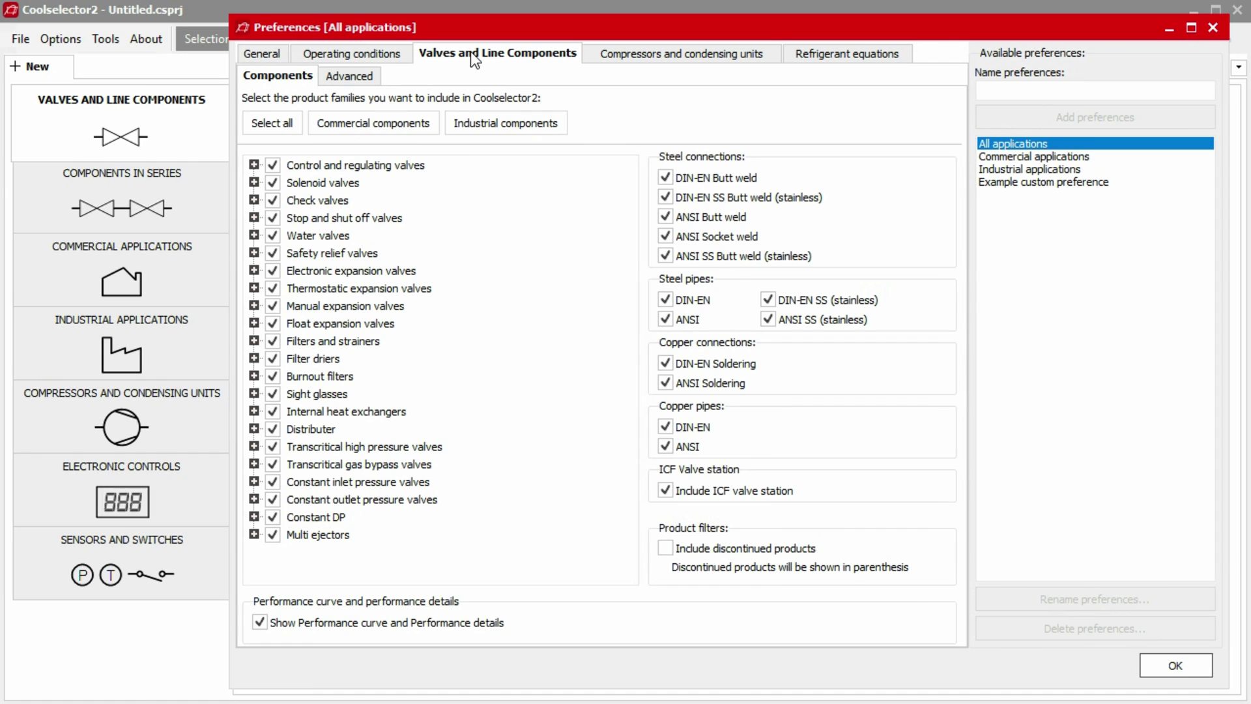
pyautogui.click(351, 76)
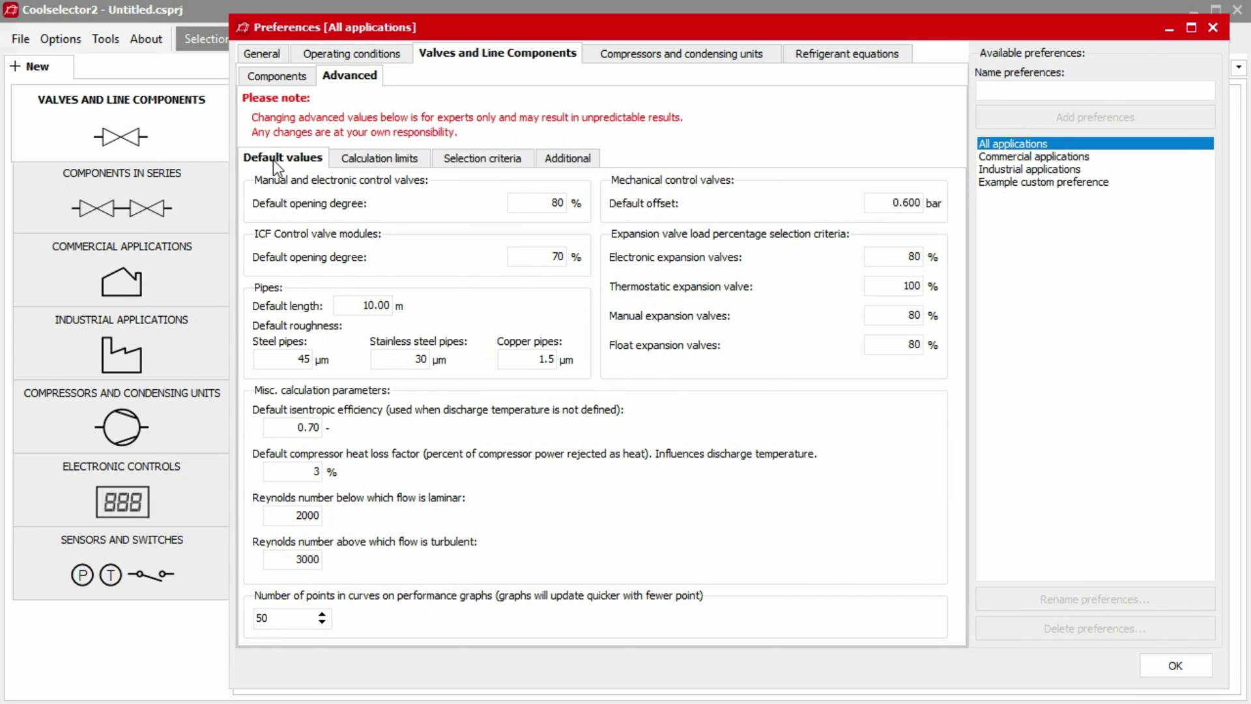
# Review the control valve and ICF opening degrees, calculation limits and selection criteria.
pyautogui.click(518, 203)
pyautogui.click(540, 258)
pyautogui.click(388, 164)
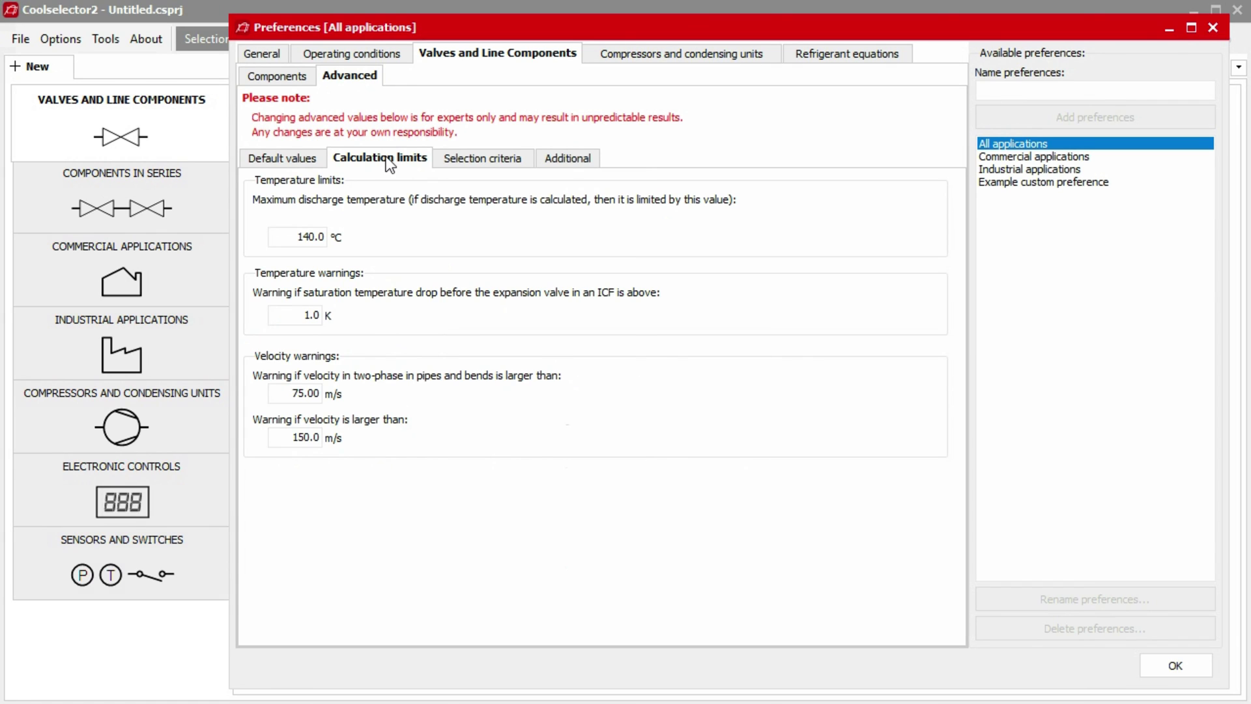
pyautogui.click(486, 159)
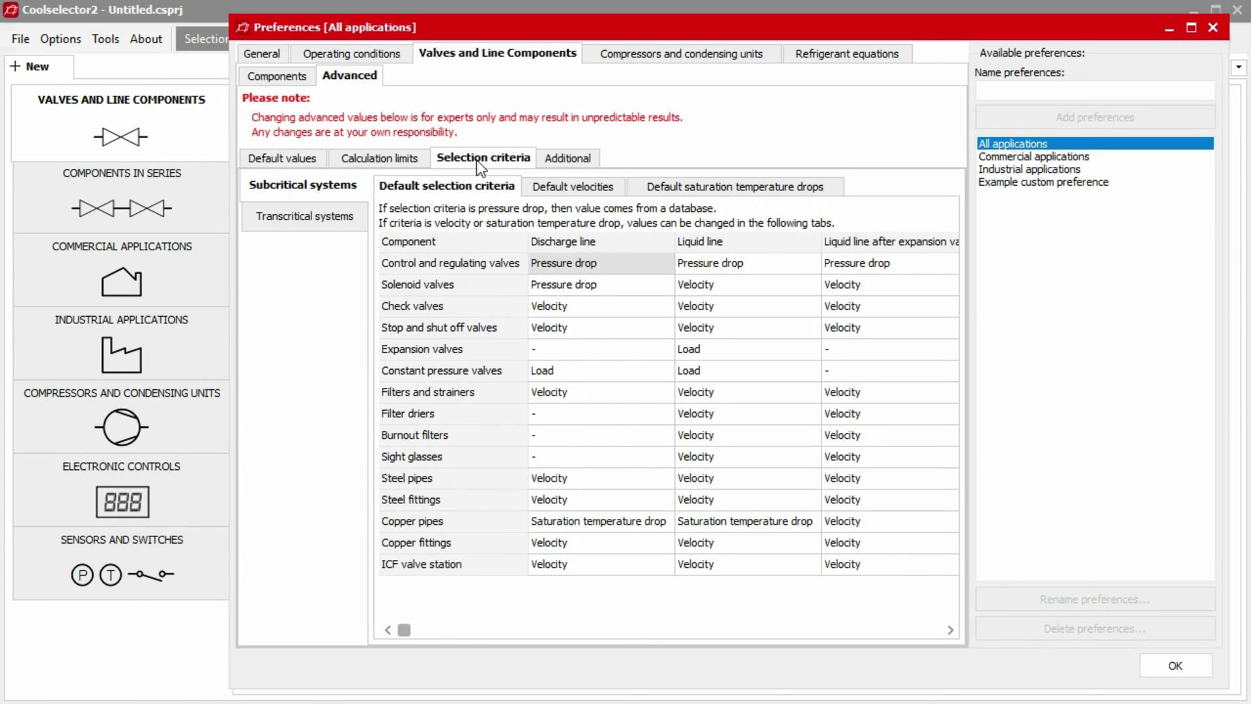
# Browse discharge-line criteria, saturation temperature drops, velocities and the Additional component-in-series options.
pyautogui.click(668, 267)
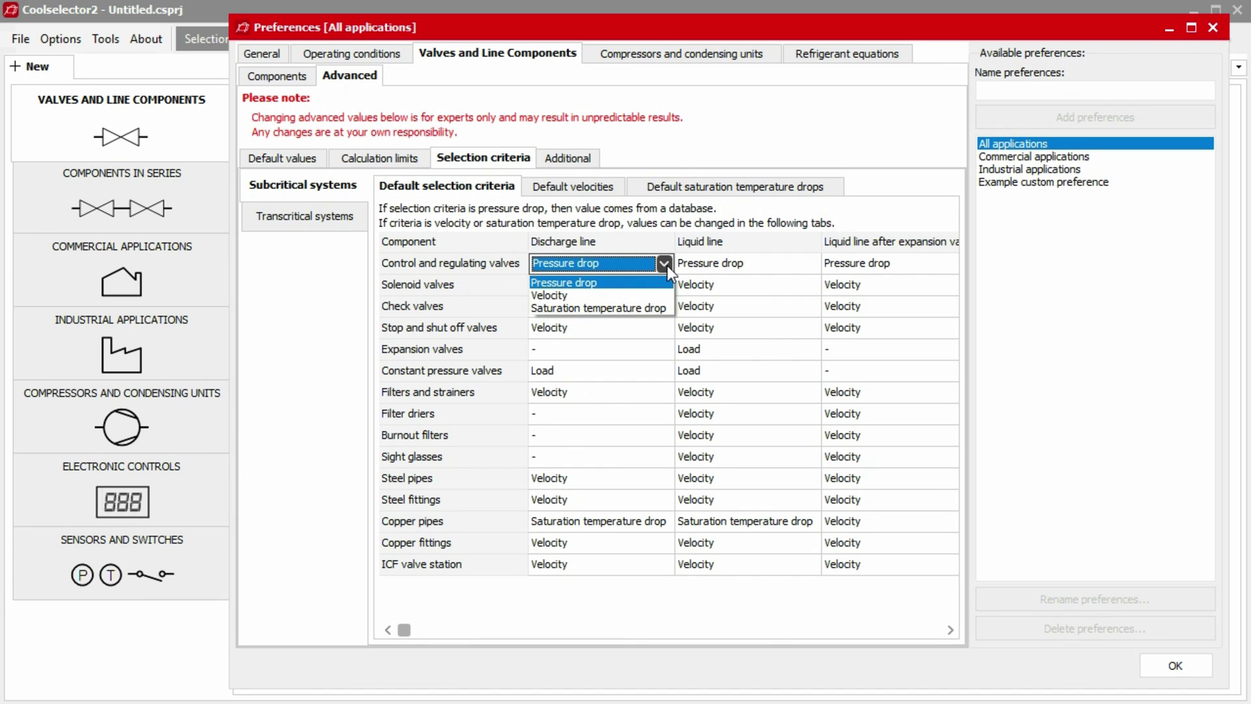
pyautogui.click(668, 265)
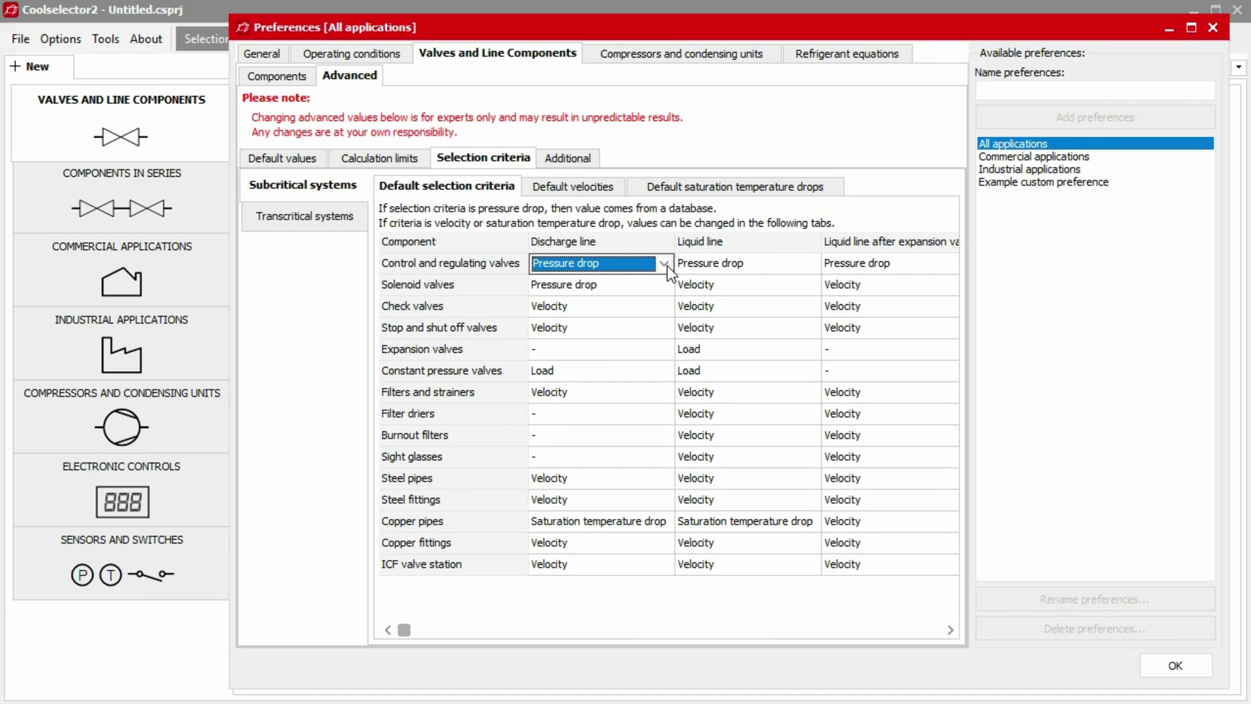
pyautogui.click(733, 192)
pyautogui.click(572, 191)
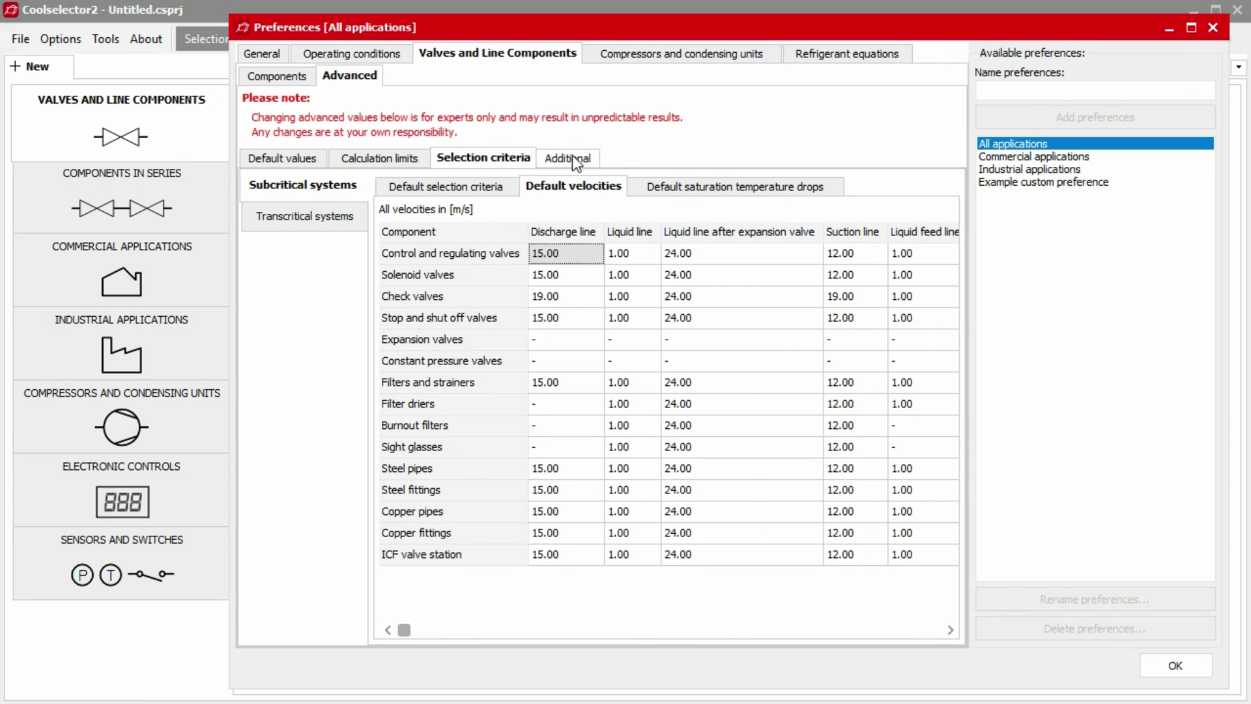
pyautogui.click(572, 161)
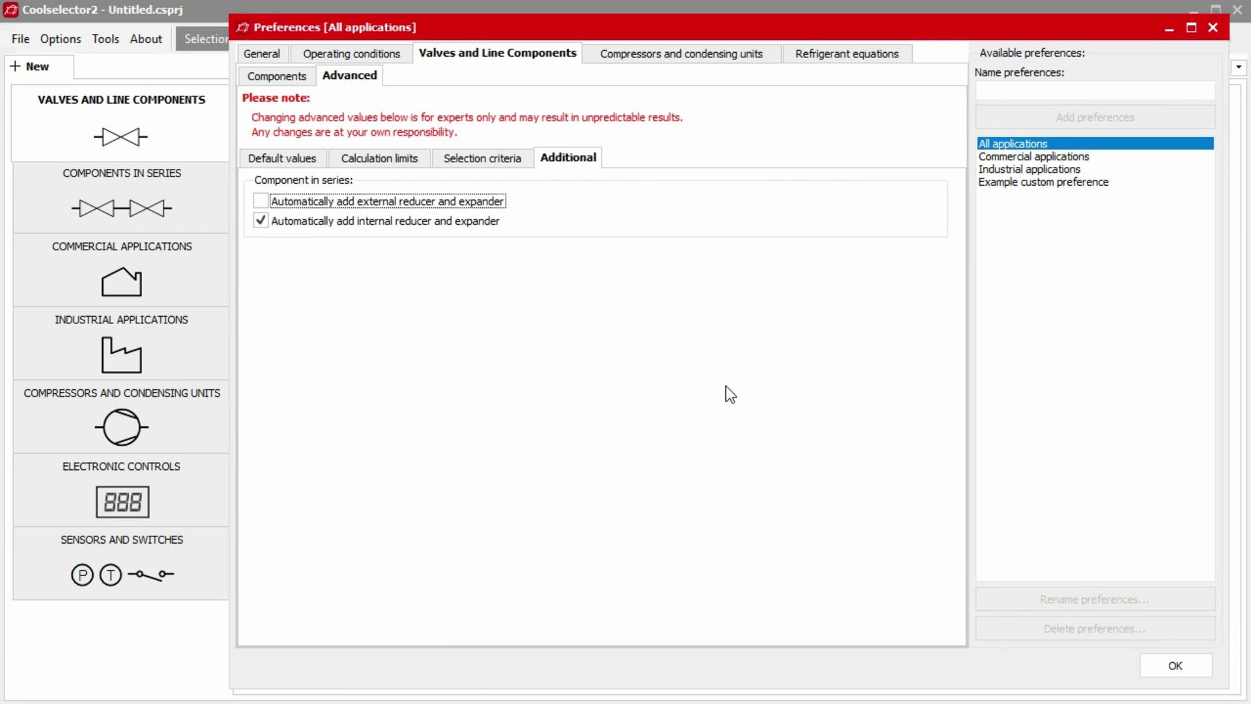
# Save the changes as 'Example advanced custom preference' and make it the active preference.
pyautogui.click(1174, 664)
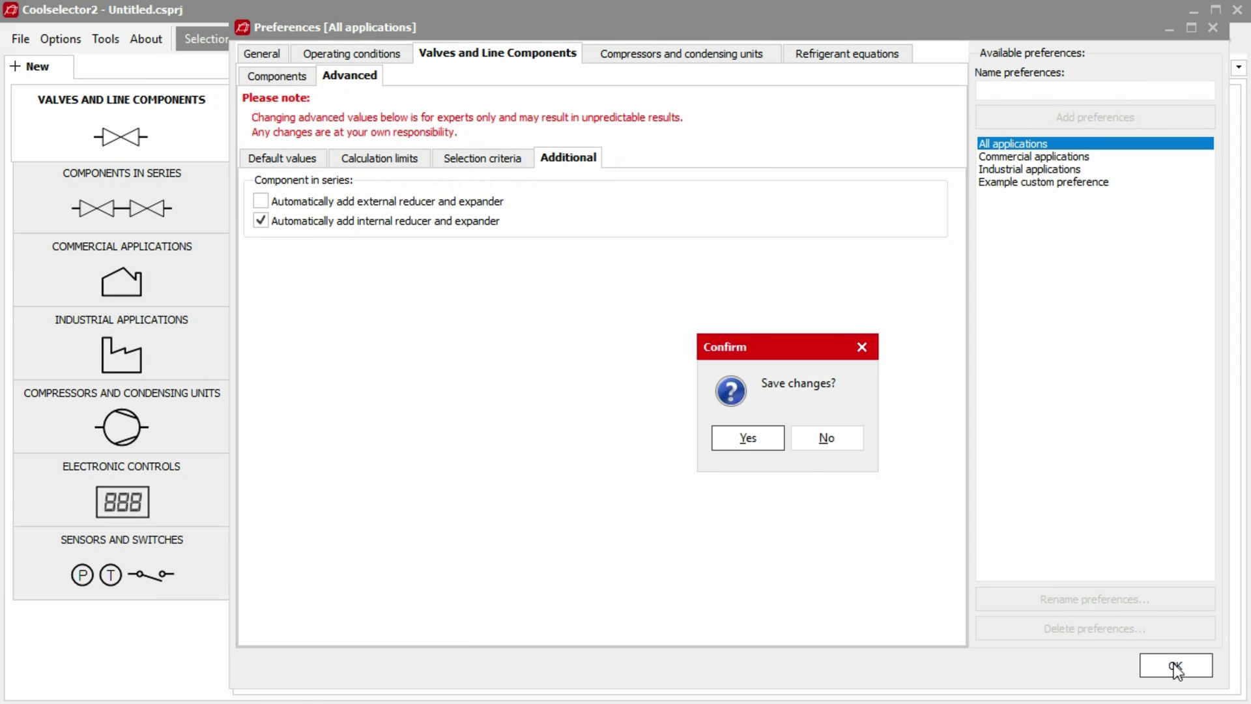
pyautogui.click(740, 436)
pyautogui.write('Example advanced custom preference')
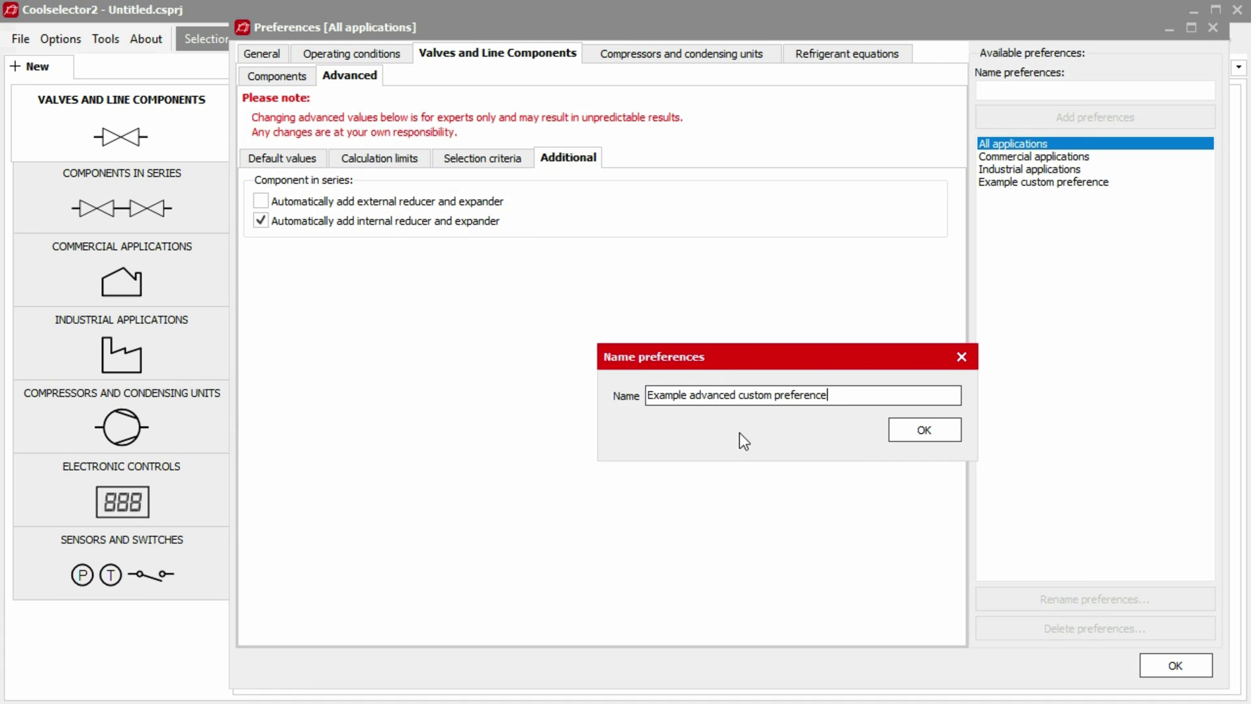
pyautogui.click(934, 430)
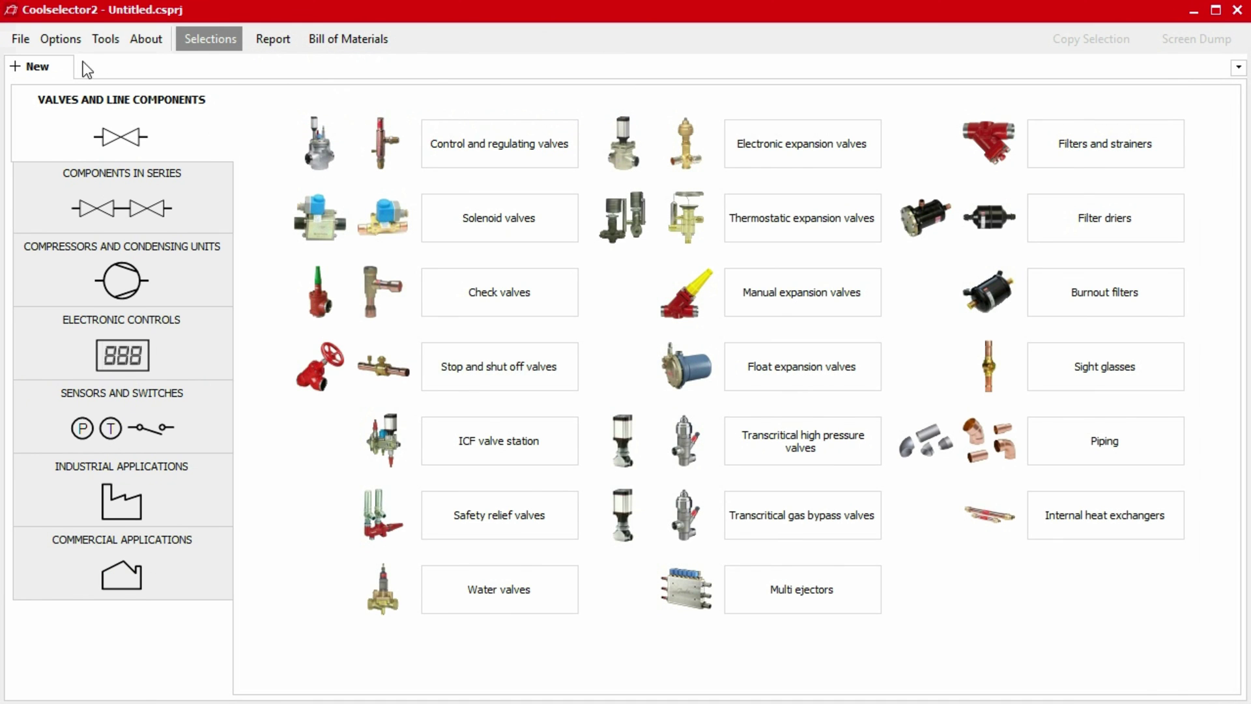
pyautogui.click(60, 38)
pyautogui.moveTo(95, 63)
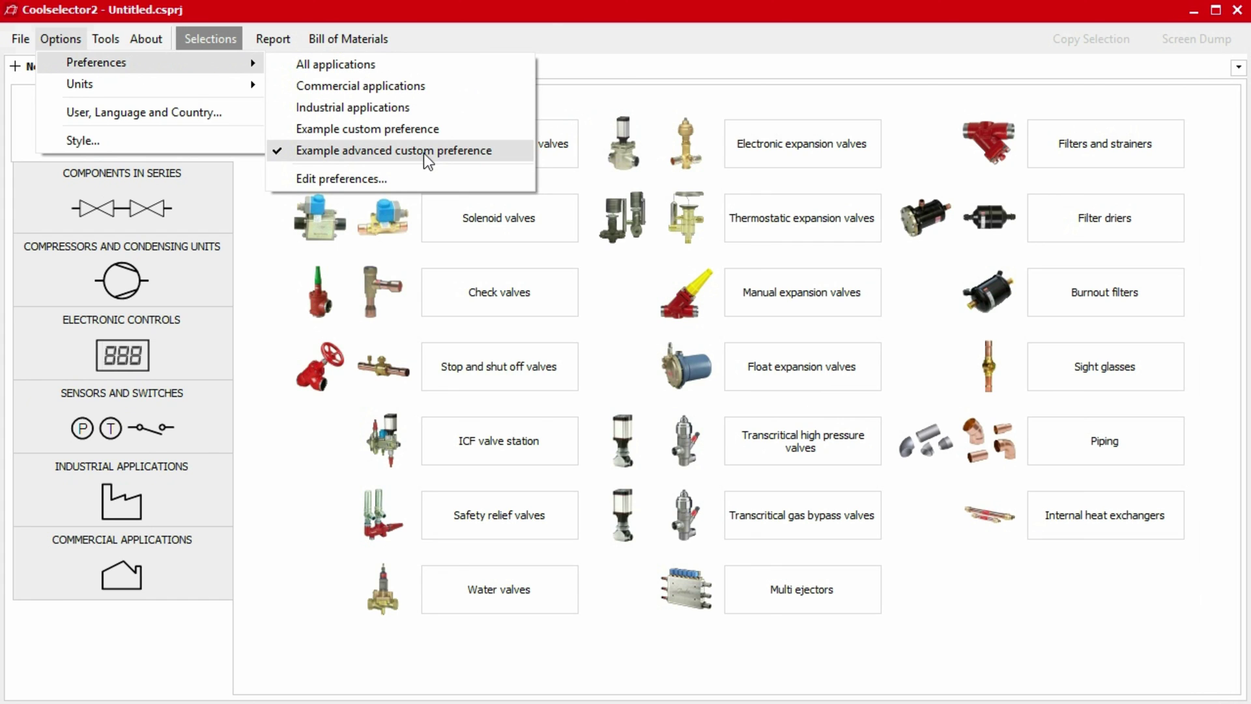
pyautogui.click(424, 153)
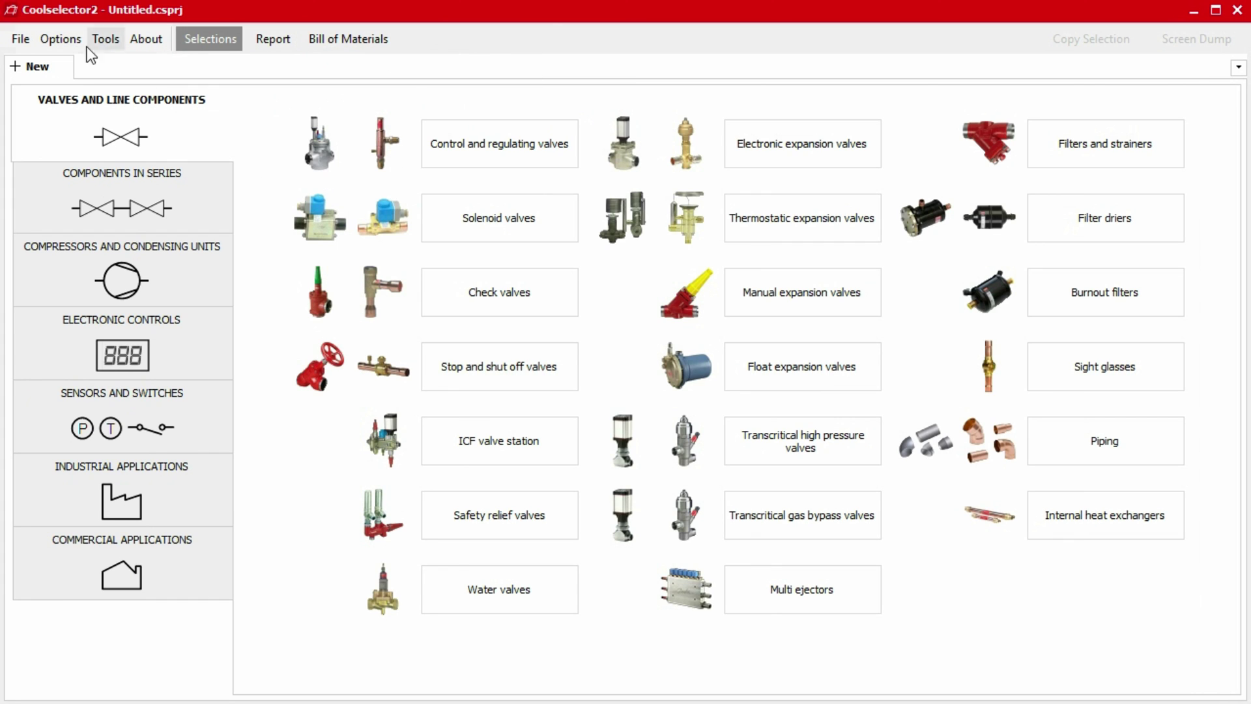
# Reopen the preferences editor on the active 'Example advanced custom preference' general settings.
pyautogui.click(61, 42)
pyautogui.moveTo(96, 62)
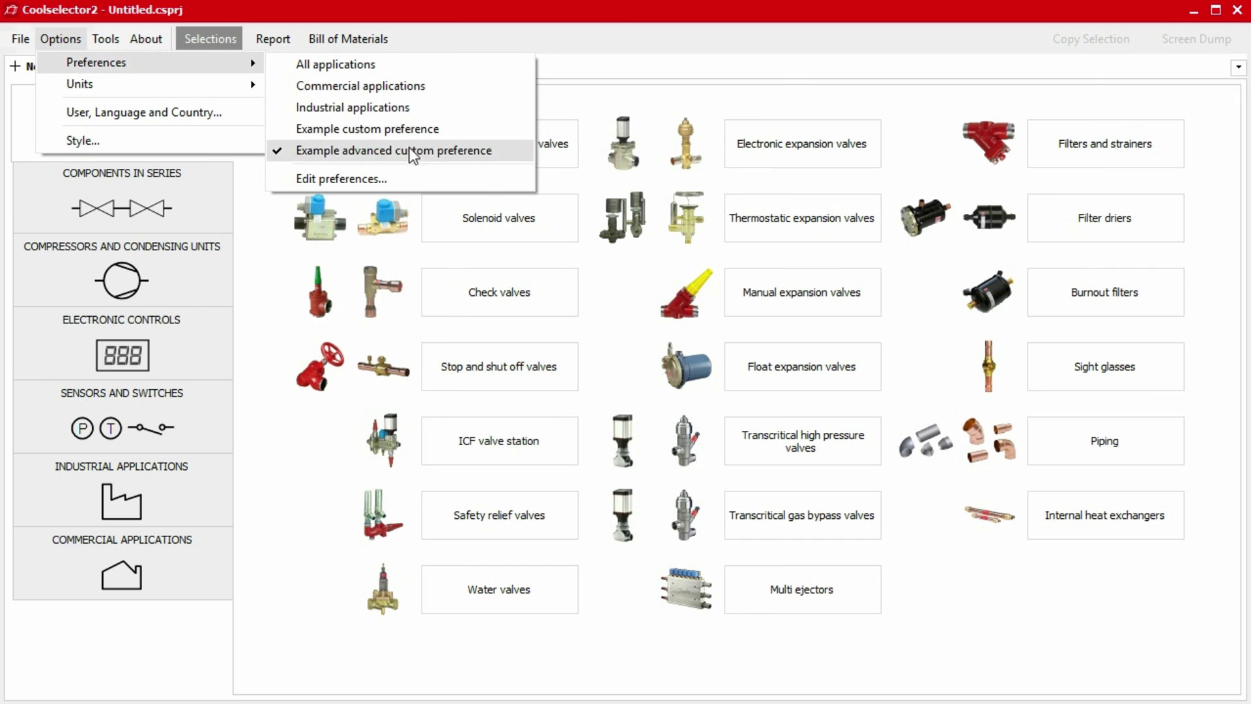
pyautogui.click(408, 173)
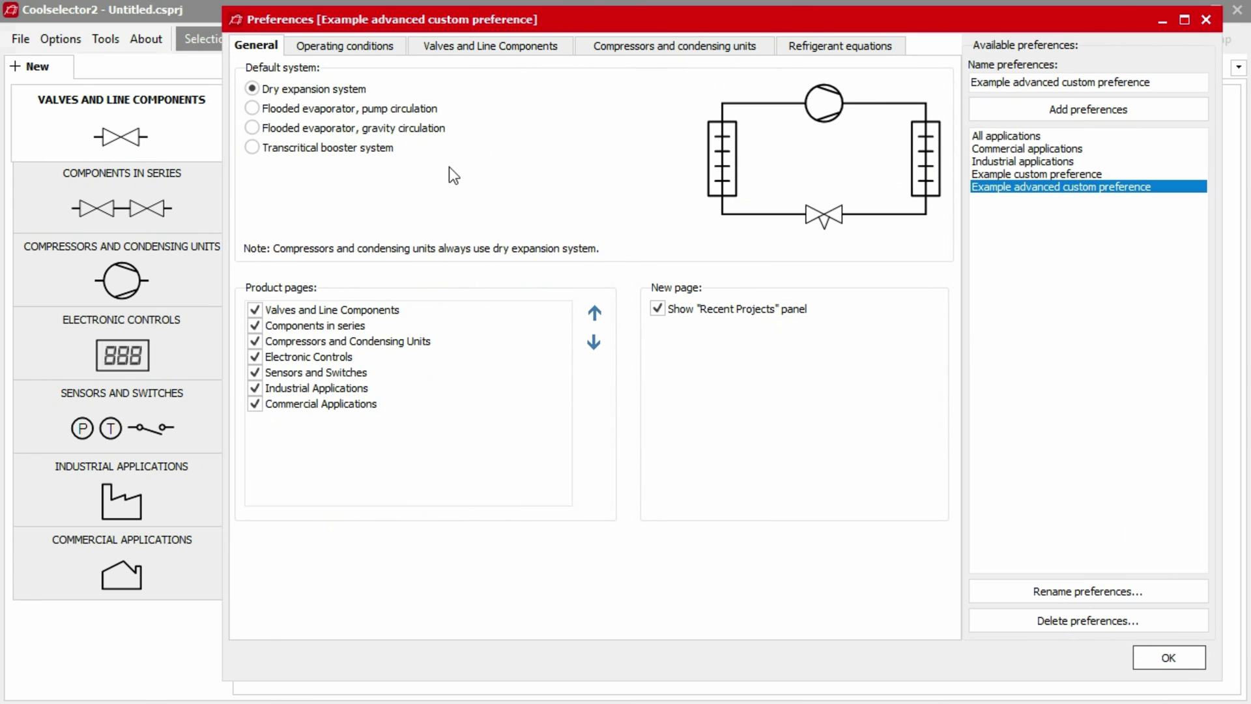